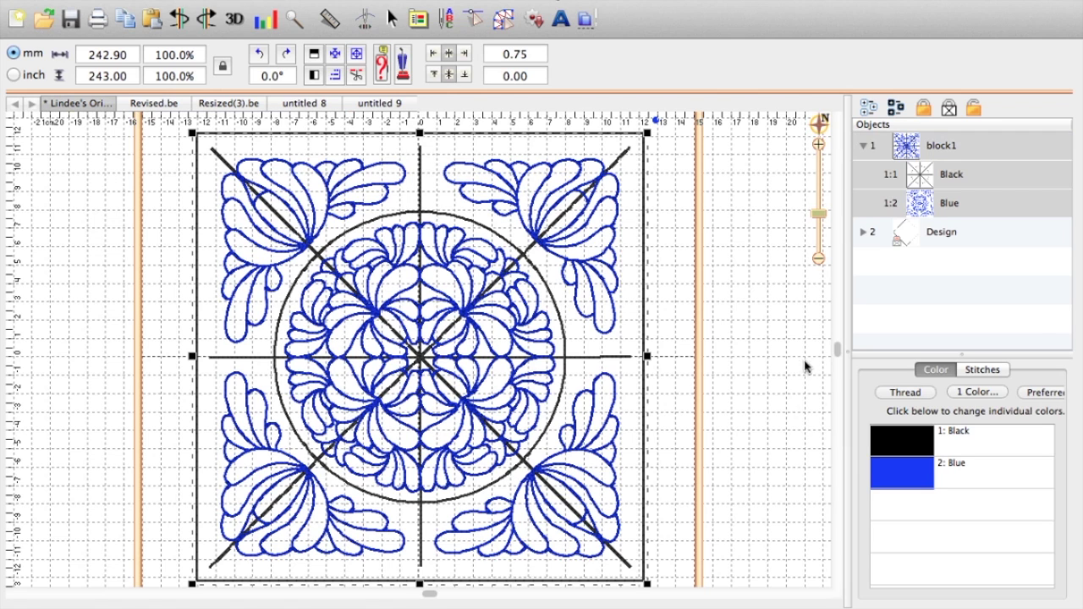
- Unhide the diamond Design object in the original quilt block so it shows with block1, and clear the selection
{"action": "left_click", "coordinate": [907, 241]}
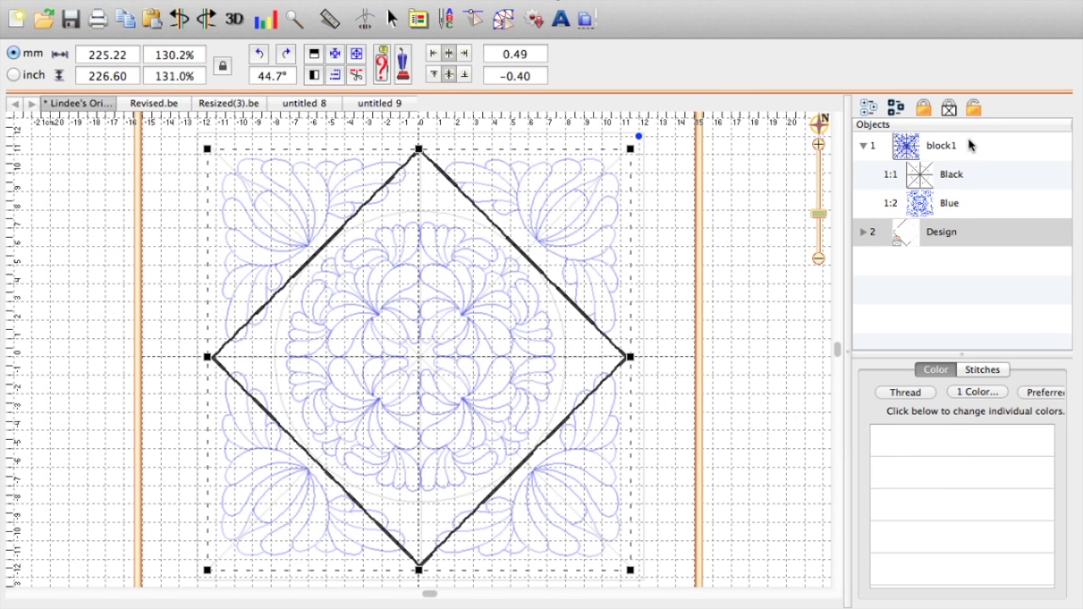
{"action": "left_click", "coordinate": [971, 109]}
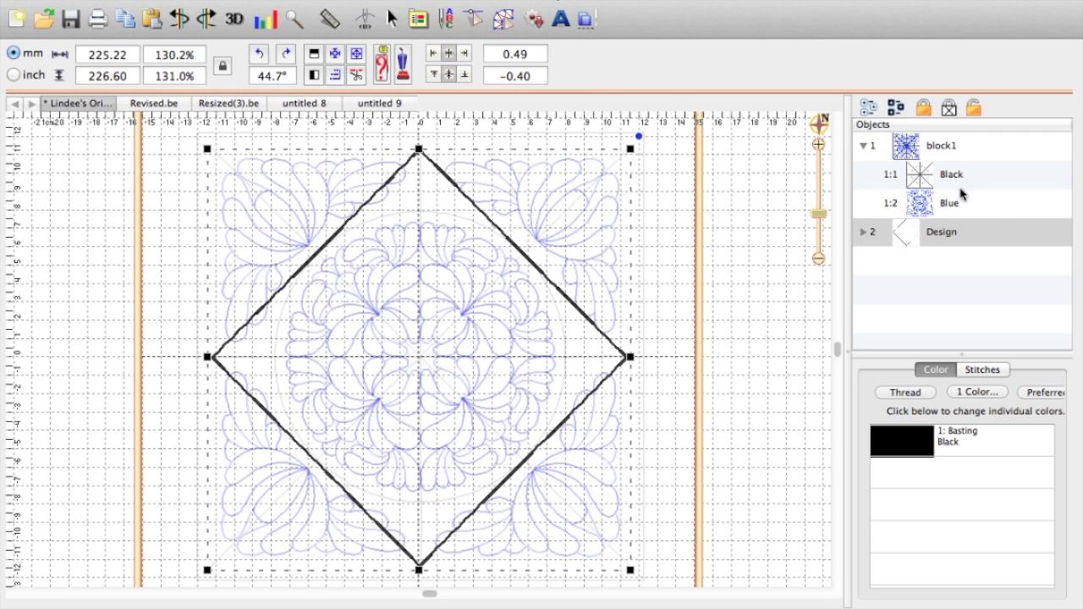
{"action": "left_click", "coordinate": [973, 148]}
{"action": "left_click", "coordinate": [554, 158]}
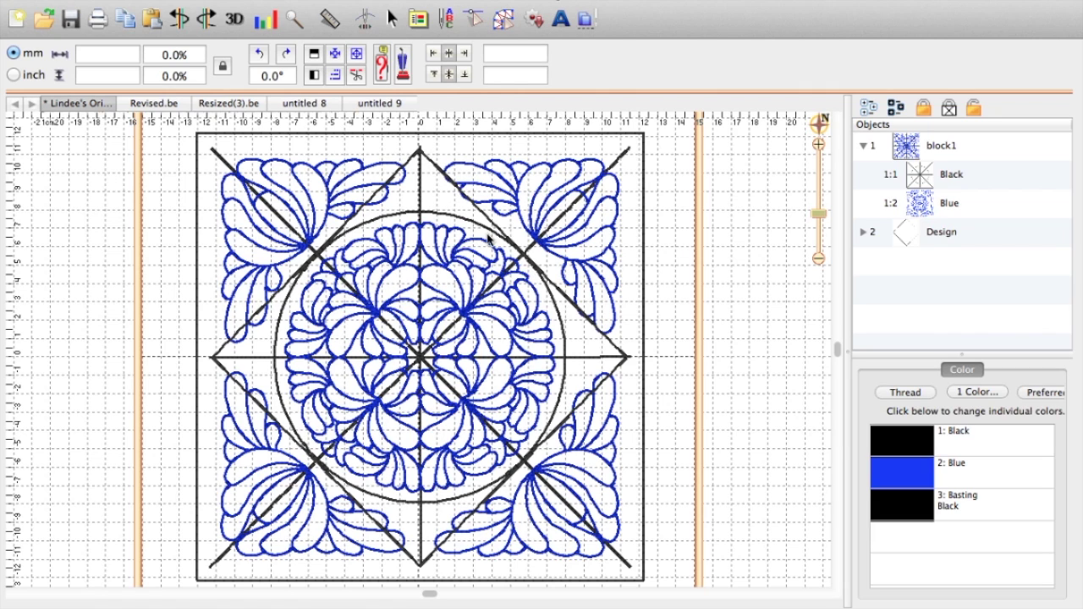
- Copy the diamond outline from the original block into the Revised.be design and deselect it
{"action": "left_click", "coordinate": [906, 241]}
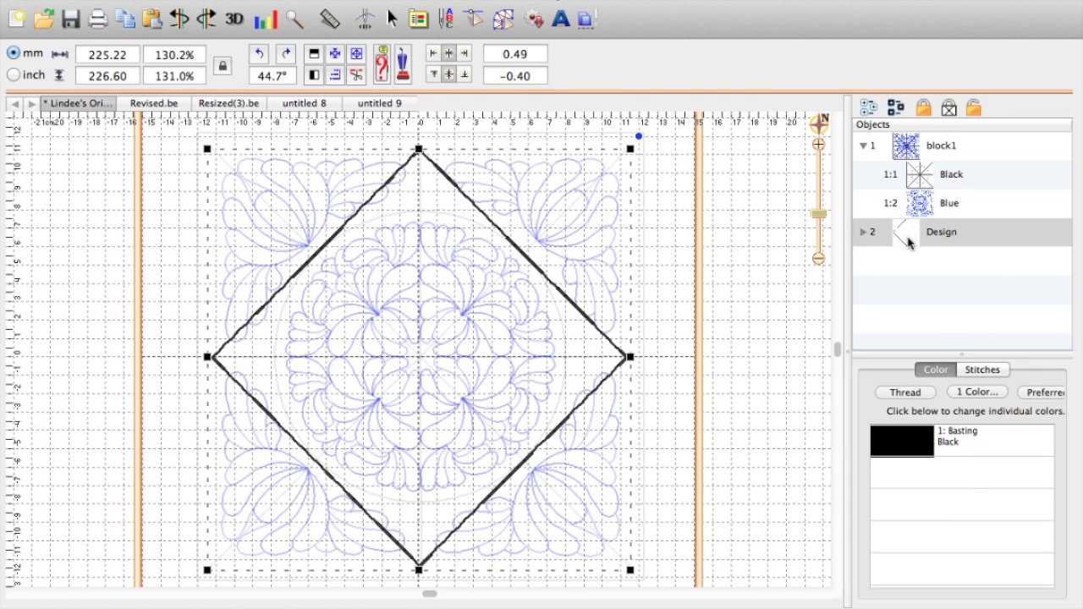
{"action": "left_click", "coordinate": [165, 103]}
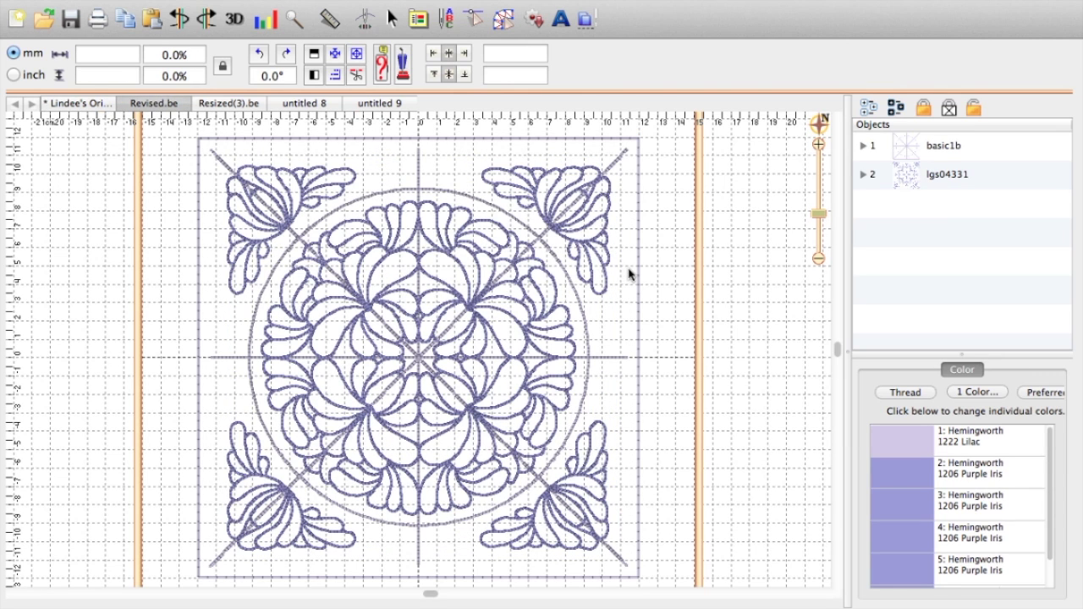
{"action": "key", "text": "super+v"}
{"action": "left_click", "coordinate": [998, 256]}
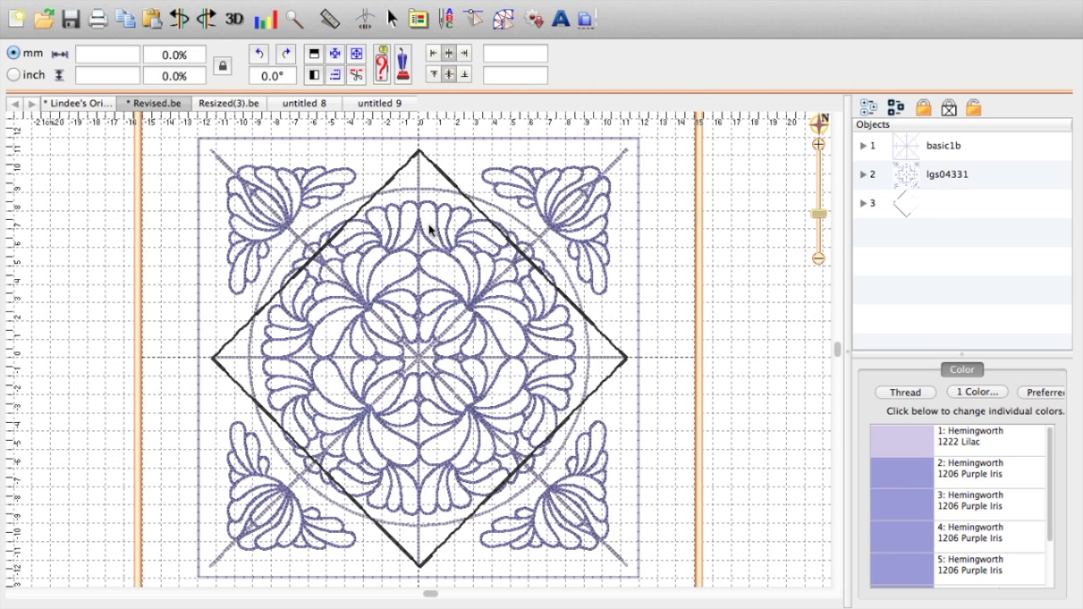
- Examine the stitching of the three differently sized feather motifs in Resized(3).be close up and as a whole
{"action": "left_click", "coordinate": [250, 105]}
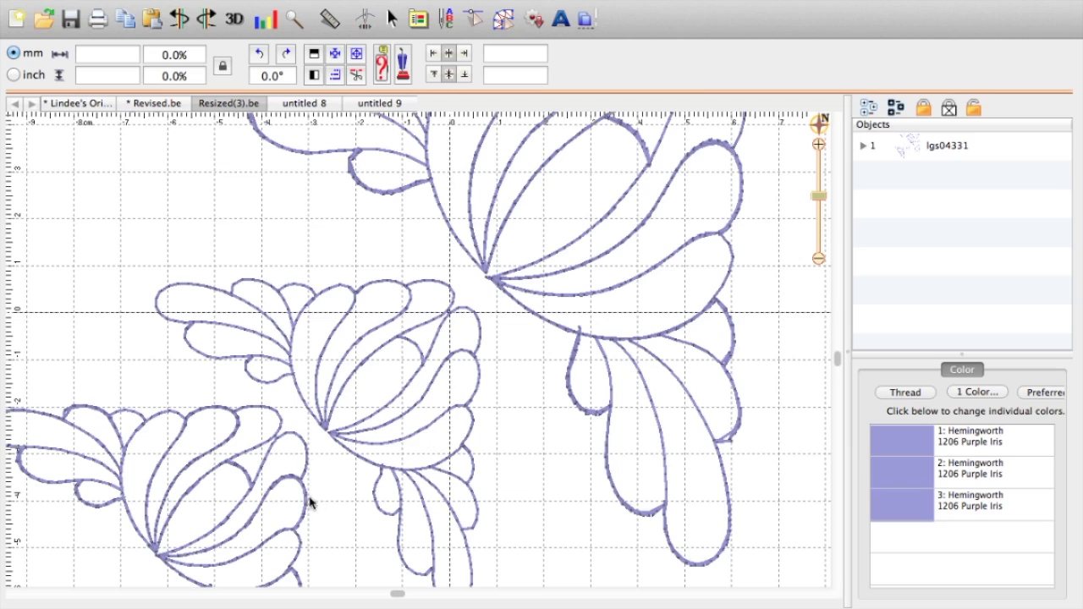
{"action": "mouse_move", "coordinate": [818, 196]}
{"action": "left_mouse_down"}
{"action": "mouse_move", "coordinate": [818, 245]}
{"action": "mouse_move", "coordinate": [818, 189]}
{"action": "left_mouse_up"}
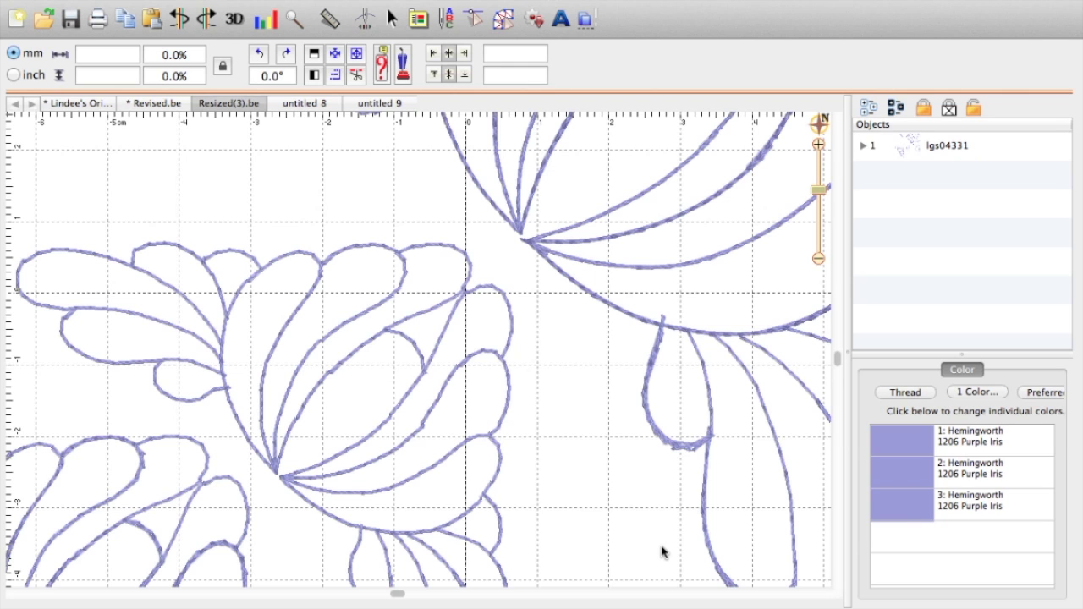
{"action": "left_click_drag", "start_coordinate": [819, 193], "coordinate": [822, 205]}
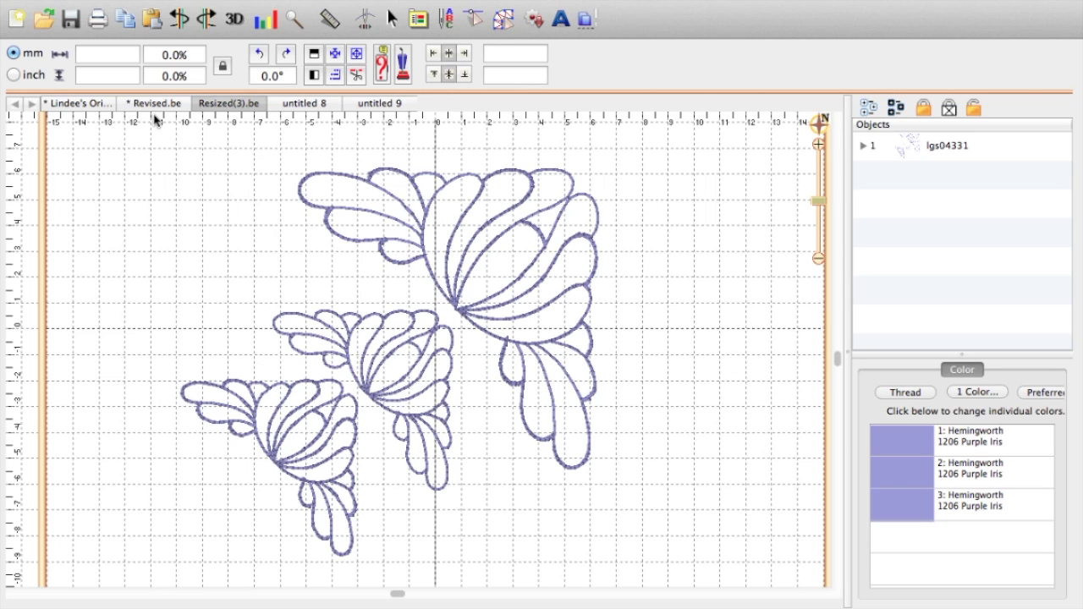
- Import basic1b.DST from the lgs043-Feathered Quilt Blocks folder into the empty untitled 8 page
{"action": "left_click", "coordinate": [317, 103]}
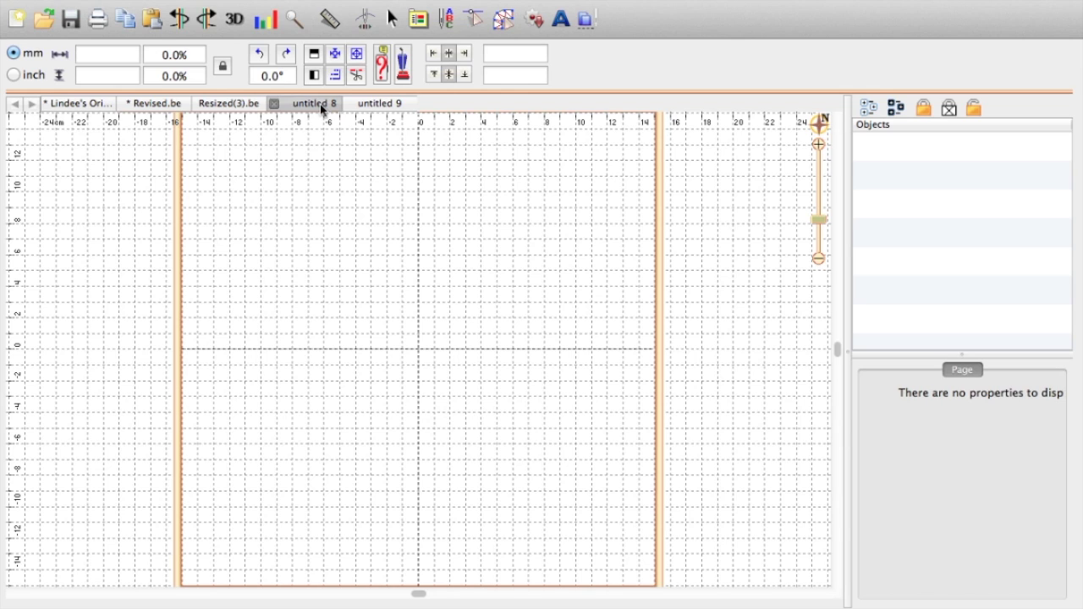
{"action": "left_click", "coordinate": [584, 20]}
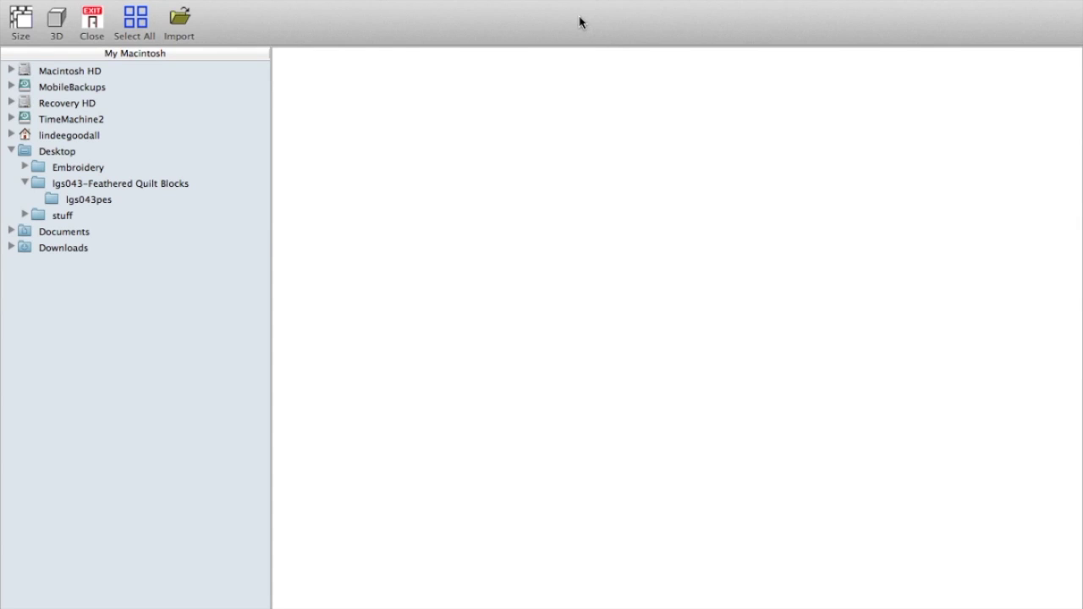
{"action": "left_click", "coordinate": [100, 185]}
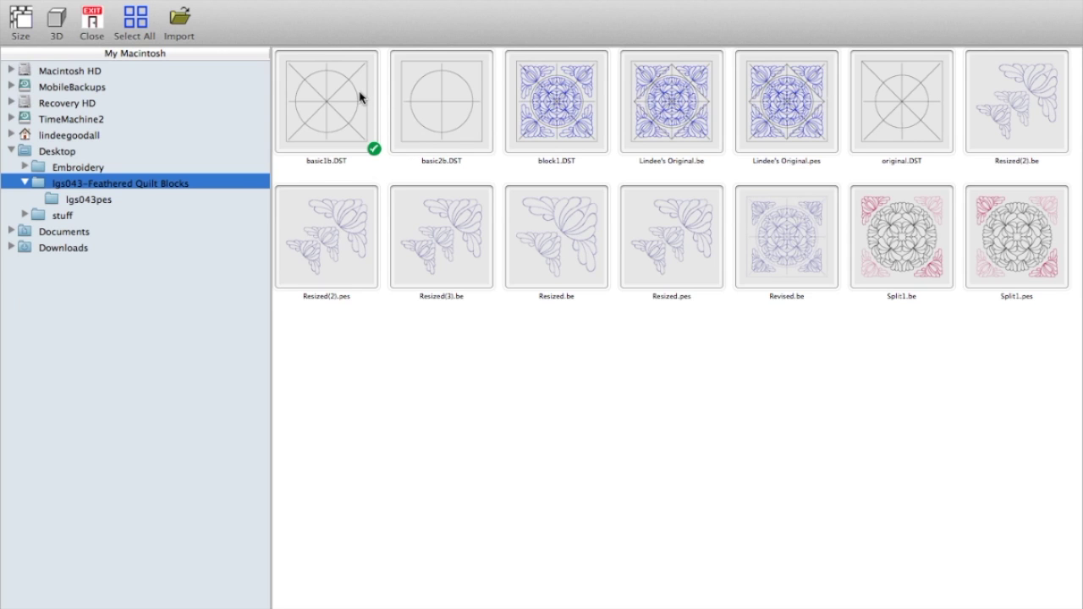
{"action": "left_click", "coordinate": [180, 21]}
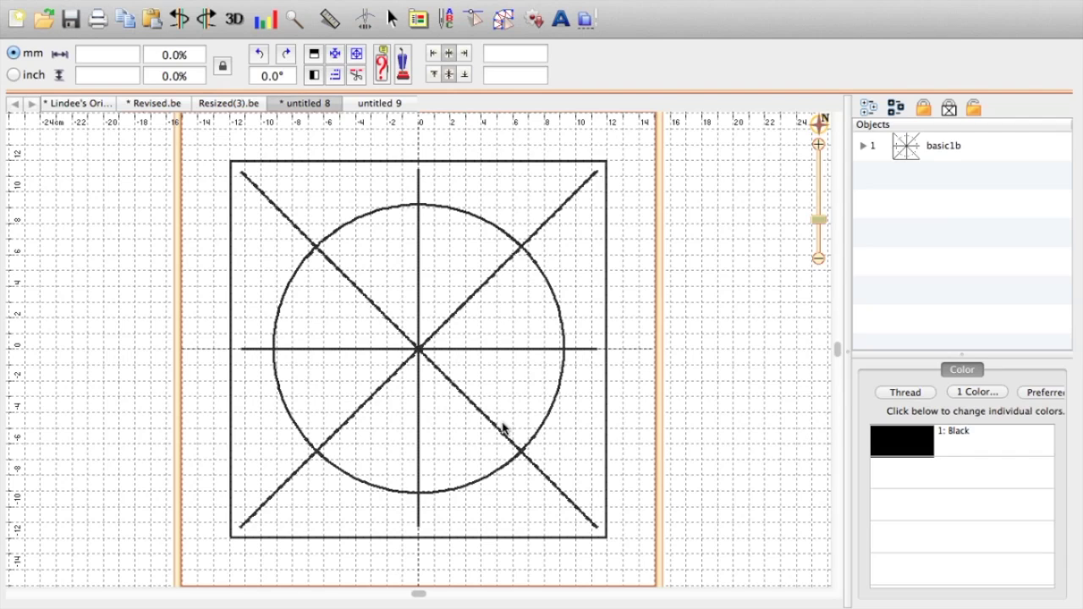
- Import the feathered quilt block lgs04331.pes from the lgs043pes folder into the same page
{"action": "left_click", "coordinate": [584, 22]}
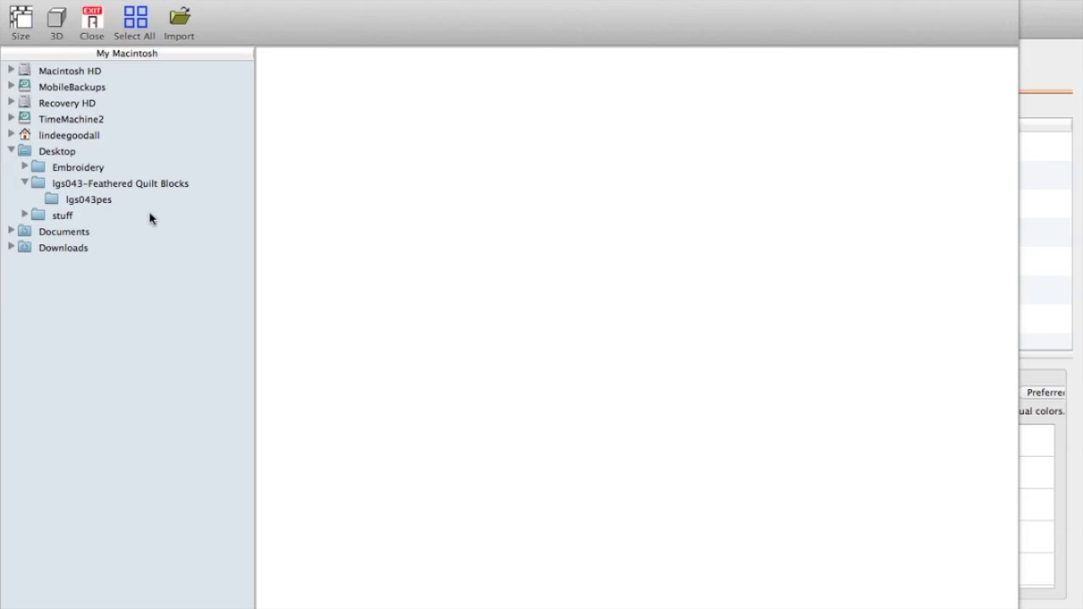
{"action": "left_click", "coordinate": [91, 200]}
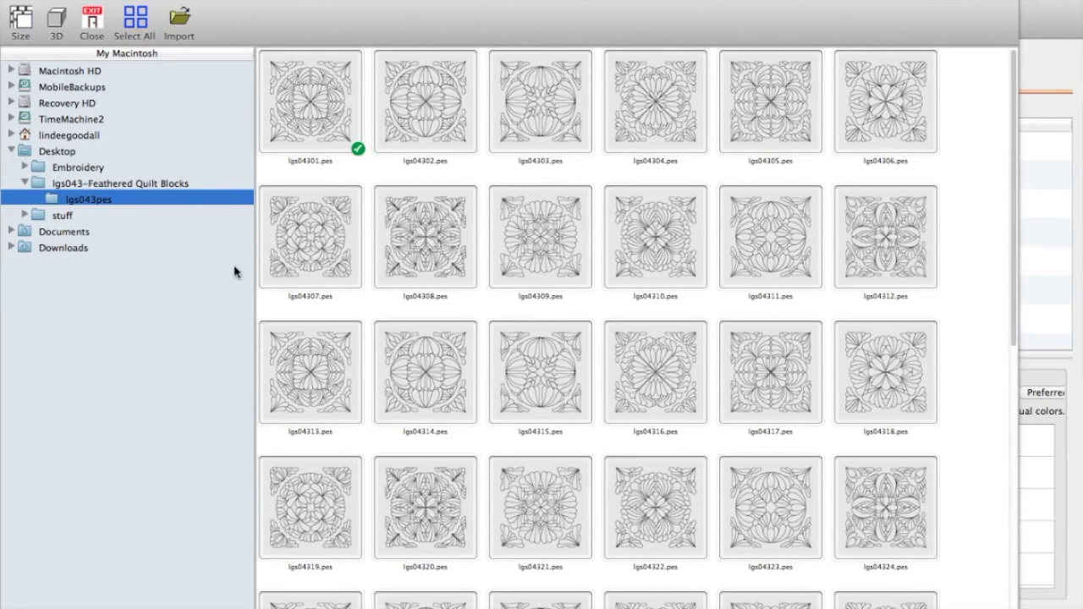
{"action": "scroll", "coordinate": [382, 586], "scroll_direction": "down", "scroll_amount": 10}
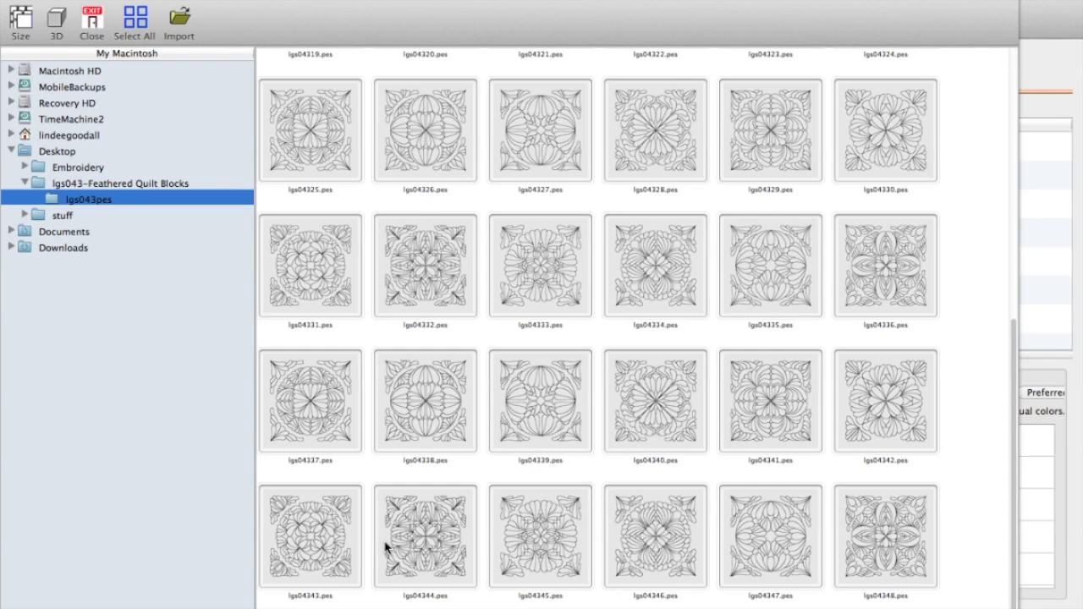
{"action": "left_click", "coordinate": [320, 296]}
{"action": "left_click", "coordinate": [198, 24]}
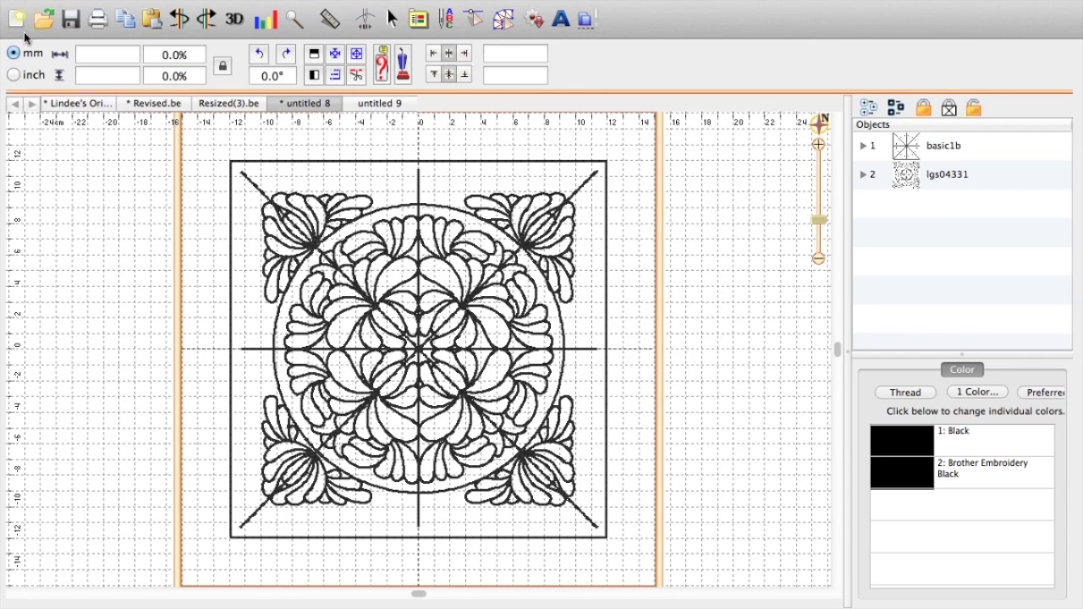
- Hide the basic1b guide object and expand lgs04331 in the object list to show its thread color
{"action": "left_click", "coordinate": [916, 155]}
{"action": "left_click", "coordinate": [945, 258]}
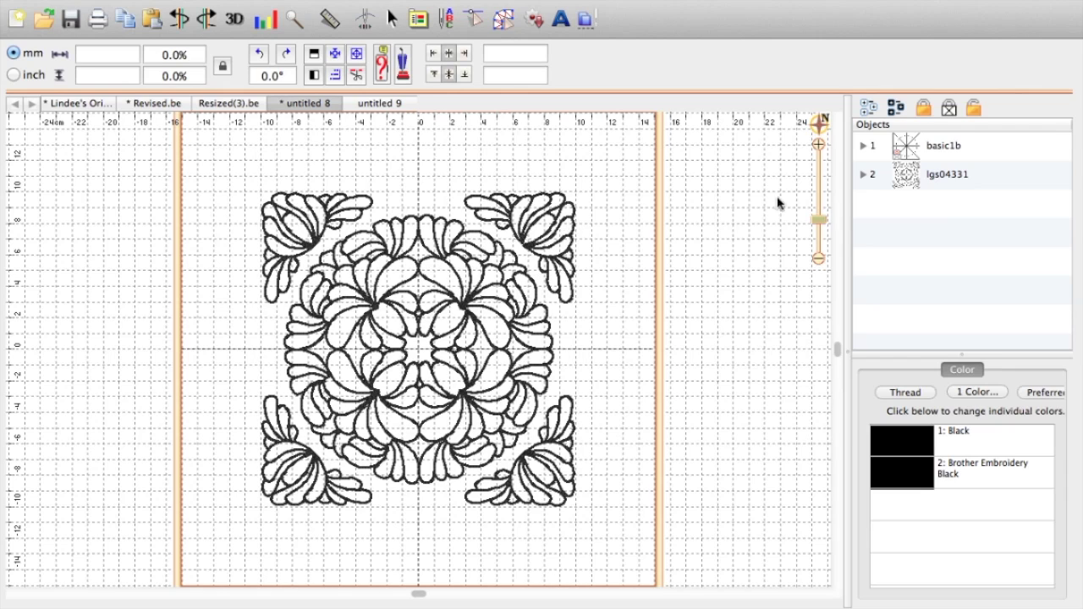
{"action": "left_click", "coordinate": [863, 175]}
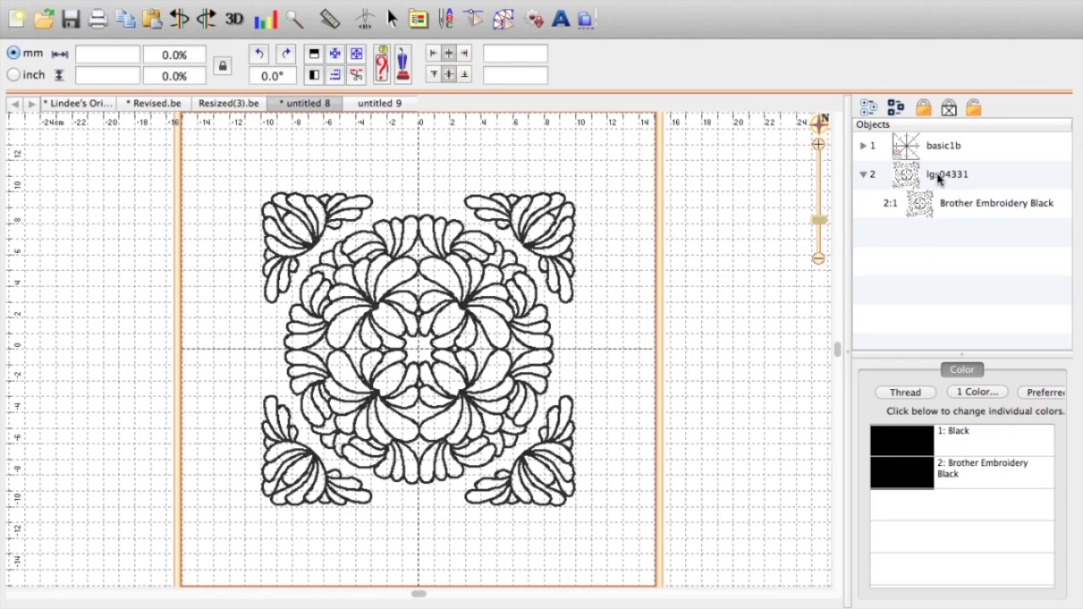
- Insert a color stop in Brother Embroidery 085 Pink at stitch 6498 of the stitch simulation, where the central medallion ends and the corner motifs begin
{"action": "left_click", "coordinate": [818, 221]}
{"action": "left_click_drag", "start_coordinate": [817, 222], "coordinate": [817, 212]}
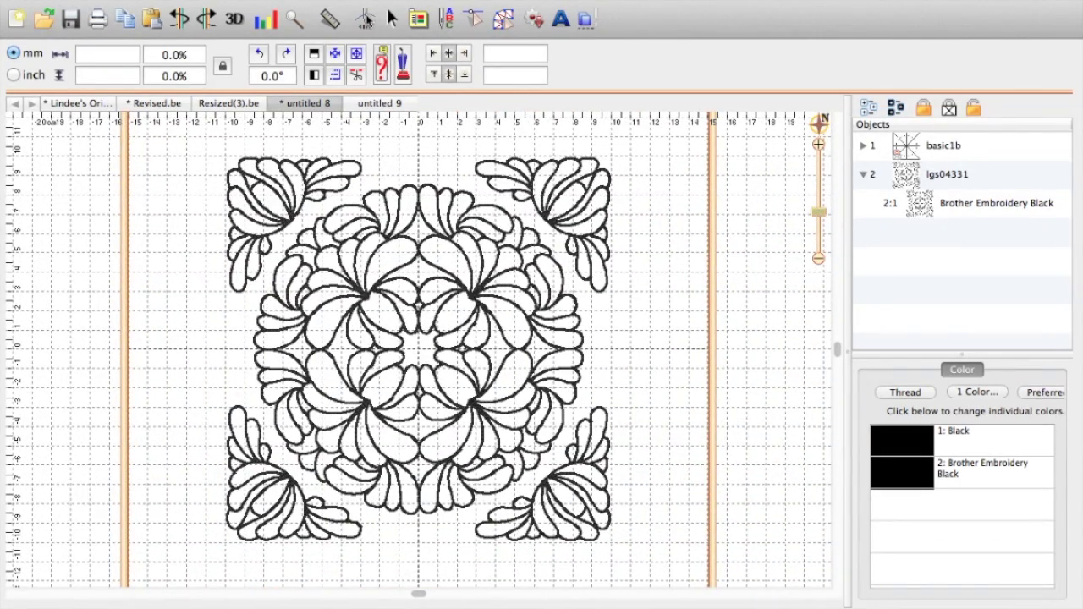
{"action": "left_click", "coordinate": [365, 18]}
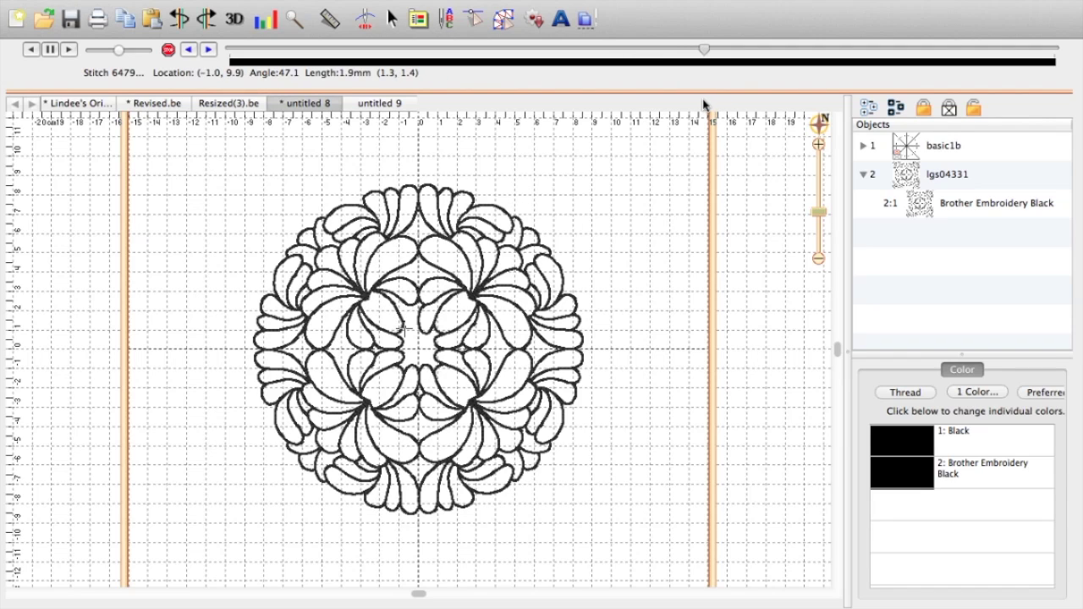
{"action": "left_click", "coordinate": [208, 50]}
{"action": "left_click", "coordinate": [208, 50]}
{"action": "left_click", "coordinate": [209, 51]}
{"action": "left_click", "coordinate": [209, 51]}
{"action": "left_click", "coordinate": [209, 51]}
{"action": "left_click", "coordinate": [209, 51]}
{"action": "left_click", "coordinate": [209, 51]}
{"action": "left_click", "coordinate": [209, 50]}
{"action": "left_click", "coordinate": [209, 51]}
{"action": "left_click", "coordinate": [209, 50]}
{"action": "left_click", "coordinate": [209, 51]}
{"action": "left_click", "coordinate": [209, 50]}
{"action": "left_click", "coordinate": [209, 51]}
{"action": "left_click", "coordinate": [209, 51]}
{"action": "left_click", "coordinate": [209, 51]}
{"action": "left_click", "coordinate": [210, 51]}
{"action": "left_click", "coordinate": [210, 52]}
{"action": "left_click", "coordinate": [210, 52]}
{"action": "left_click", "coordinate": [210, 52]}
{"action": "left_click", "coordinate": [210, 52]}
{"action": "left_click", "coordinate": [210, 52]}
{"action": "left_click", "coordinate": [188, 50]}
{"action": "left_click", "coordinate": [187, 50]}
{"action": "left_click", "coordinate": [210, 51]}
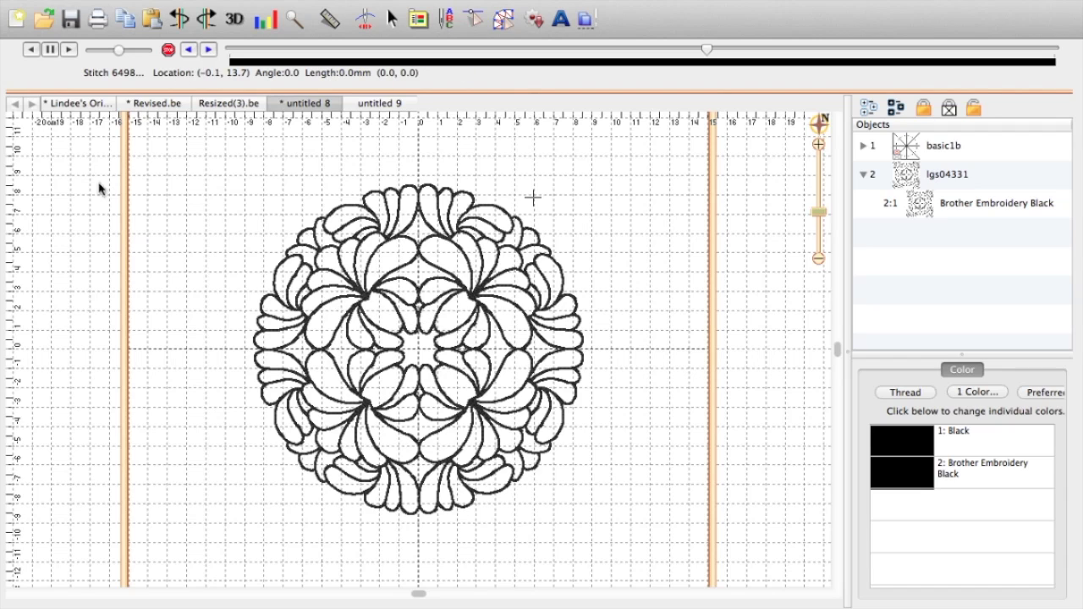
{"action": "left_click", "coordinate": [168, 49]}
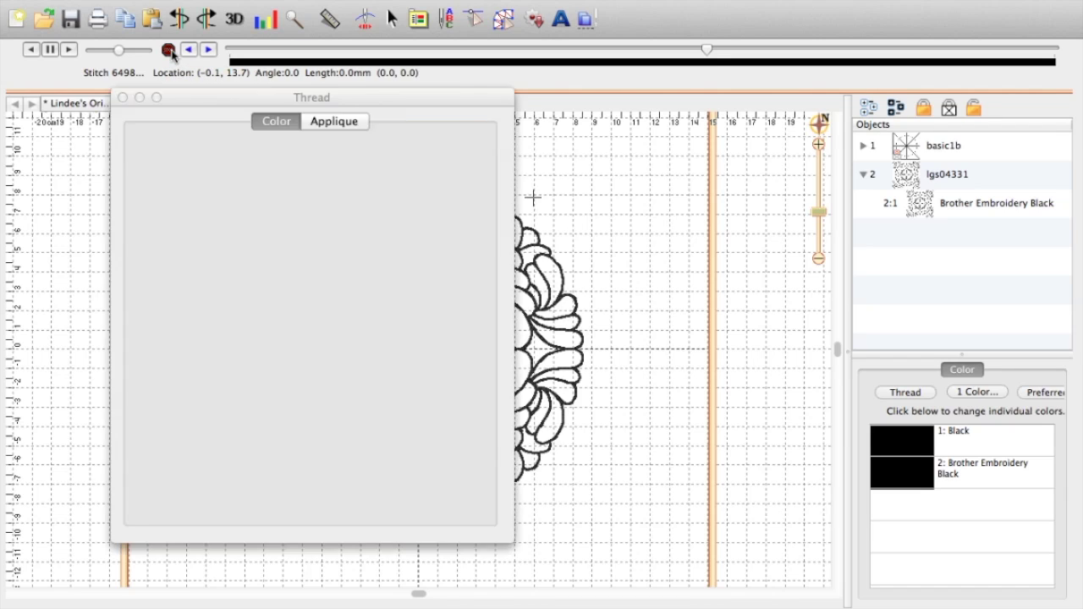
{"action": "left_click", "coordinate": [380, 342]}
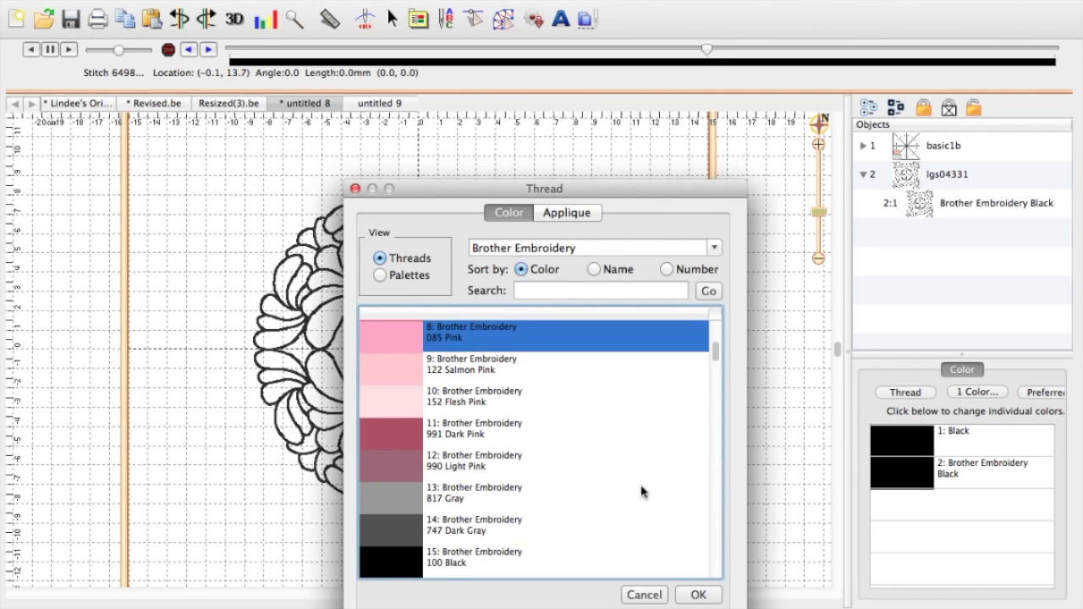
{"action": "left_click", "coordinate": [698, 595]}
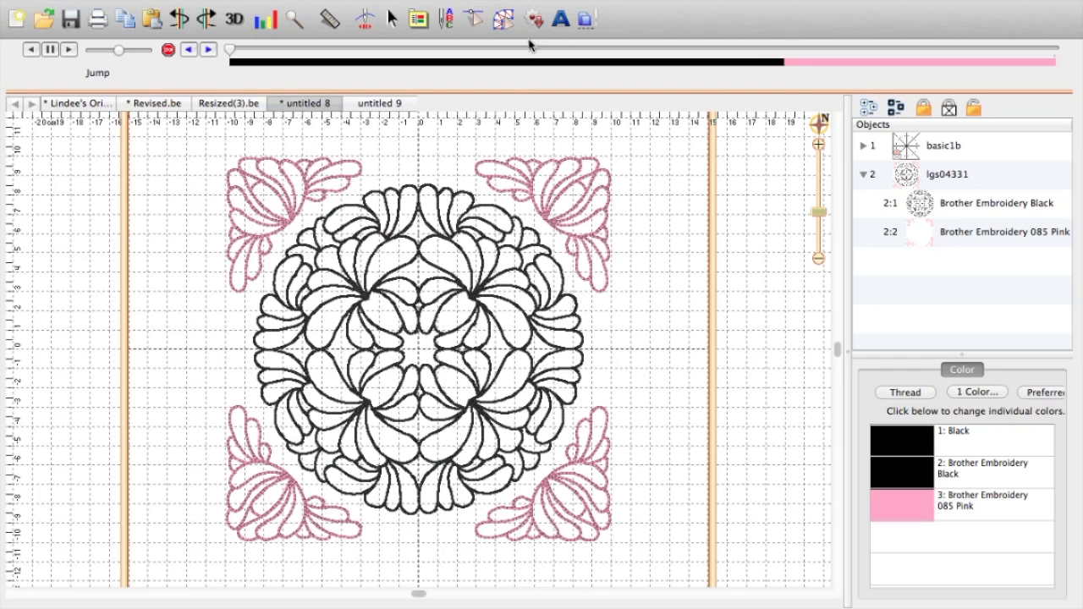
- Insert a color stop in Brother Embroidery 126 Dark Fuschia at stitch 7421, after the upper-right corner motif
{"action": "mouse_move", "coordinate": [230, 49]}
{"action": "left_mouse_down"}
{"action": "mouse_move", "coordinate": [843, 80]}
{"action": "mouse_move", "coordinate": [773, 90]}
{"action": "left_mouse_up"}
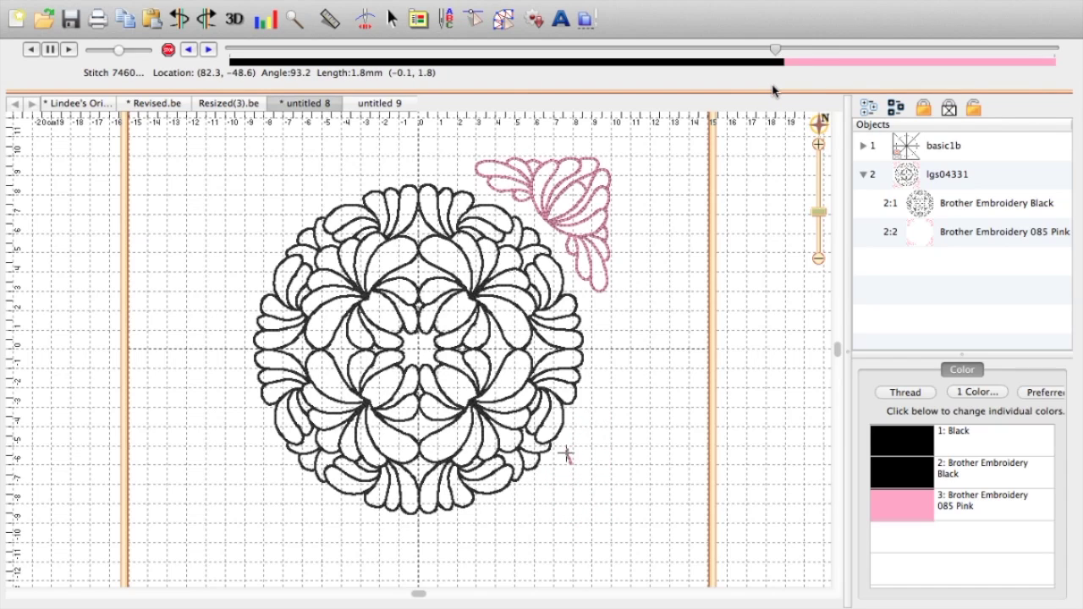
{"action": "left_click", "coordinate": [189, 49]}
{"action": "left_click", "coordinate": [189, 50]}
{"action": "left_click", "coordinate": [189, 50]}
{"action": "left_click", "coordinate": [189, 50]}
{"action": "left_click", "coordinate": [189, 50]}
{"action": "left_click", "coordinate": [209, 50]}
{"action": "left_click", "coordinate": [169, 50]}
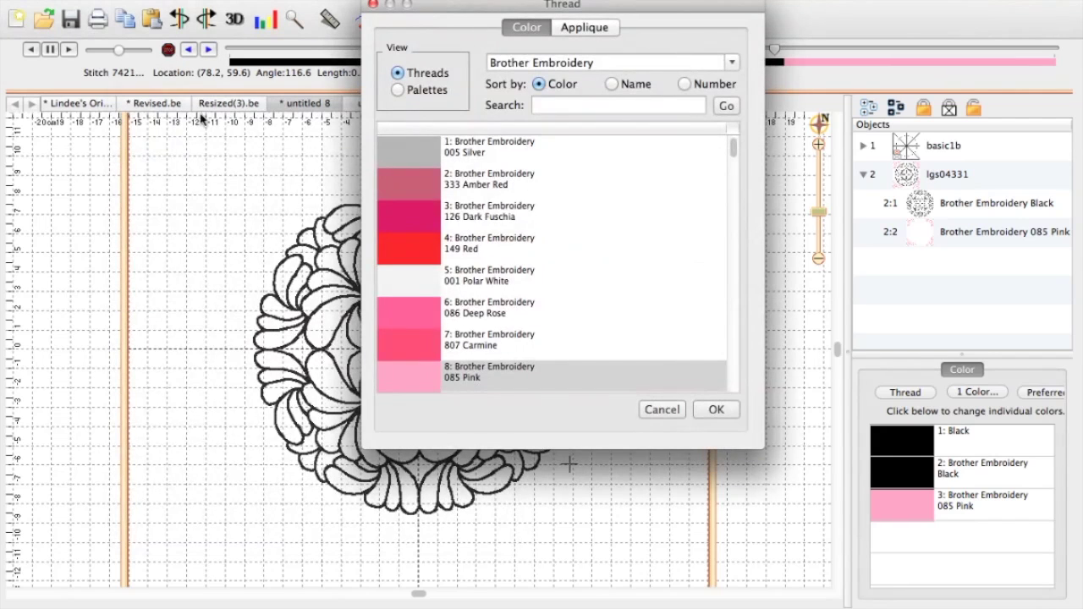
{"action": "left_click", "coordinate": [392, 225]}
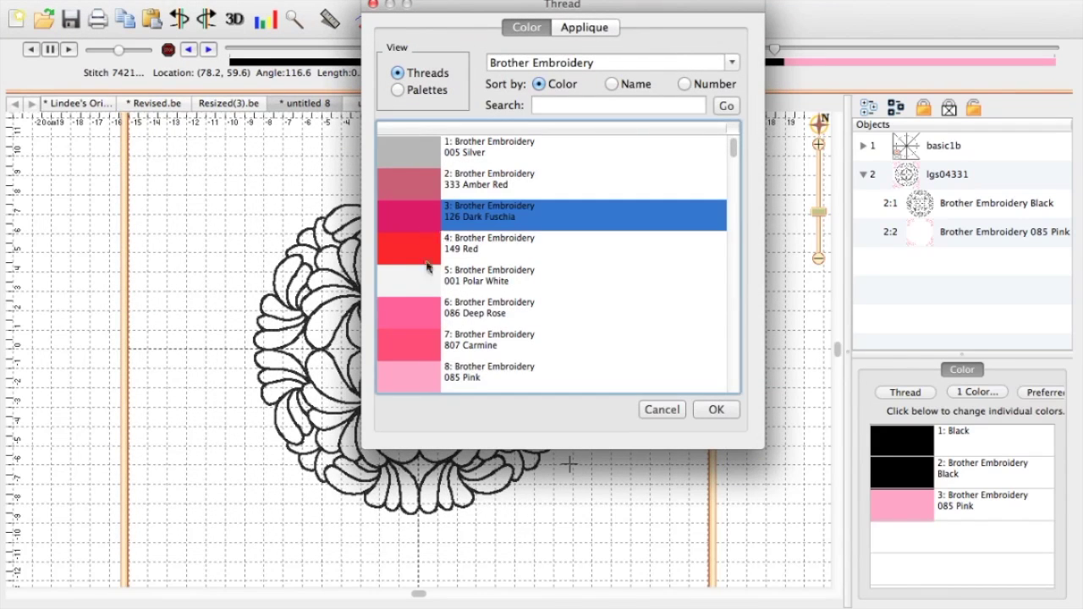
{"action": "left_click", "coordinate": [717, 410]}
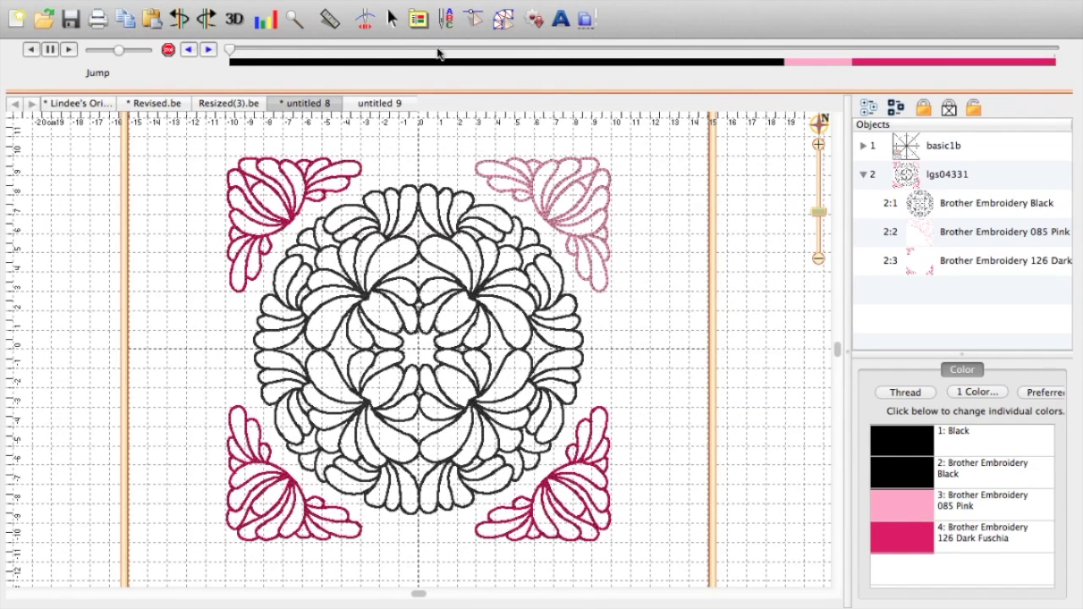
- Insert a color stop in Brother Embroidery 807 Carmine at stitch 8345, after the lower-right corner motif
{"action": "left_click_drag", "start_coordinate": [232, 50], "coordinate": [845, 99]}
{"action": "left_click", "coordinate": [188, 50]}
{"action": "left_click", "coordinate": [189, 50]}
{"action": "left_click", "coordinate": [188, 52]}
{"action": "left_click", "coordinate": [189, 52]}
{"action": "left_click", "coordinate": [190, 52]}
{"action": "left_click", "coordinate": [189, 52]}
{"action": "left_click", "coordinate": [189, 52]}
{"action": "left_click", "coordinate": [190, 52]}
{"action": "left_click", "coordinate": [190, 52]}
{"action": "left_click", "coordinate": [194, 50]}
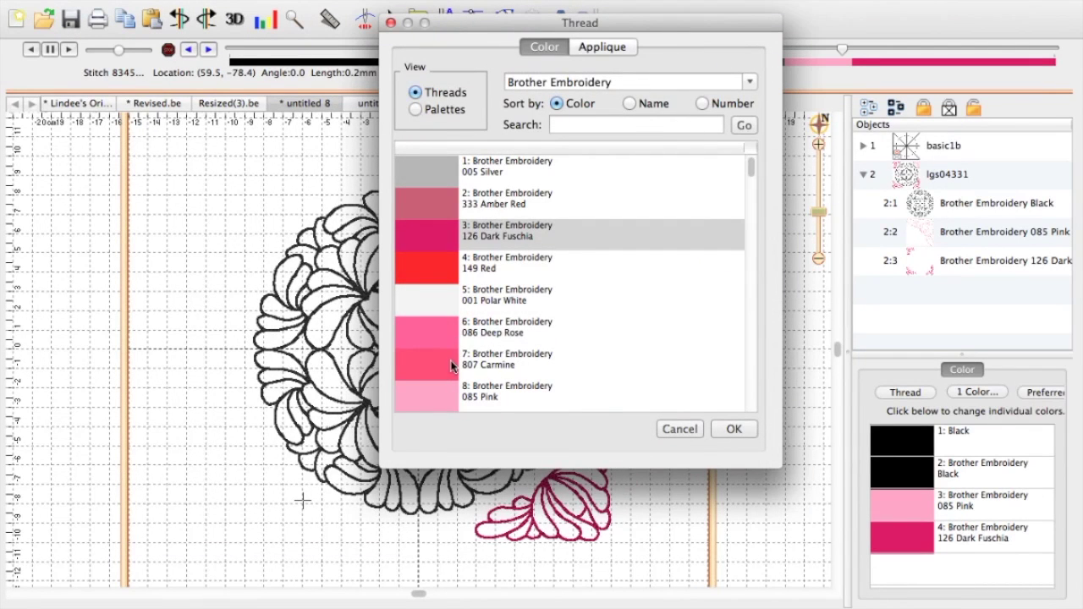
{"action": "left_click", "coordinate": [451, 365]}
{"action": "left_click", "coordinate": [736, 430]}
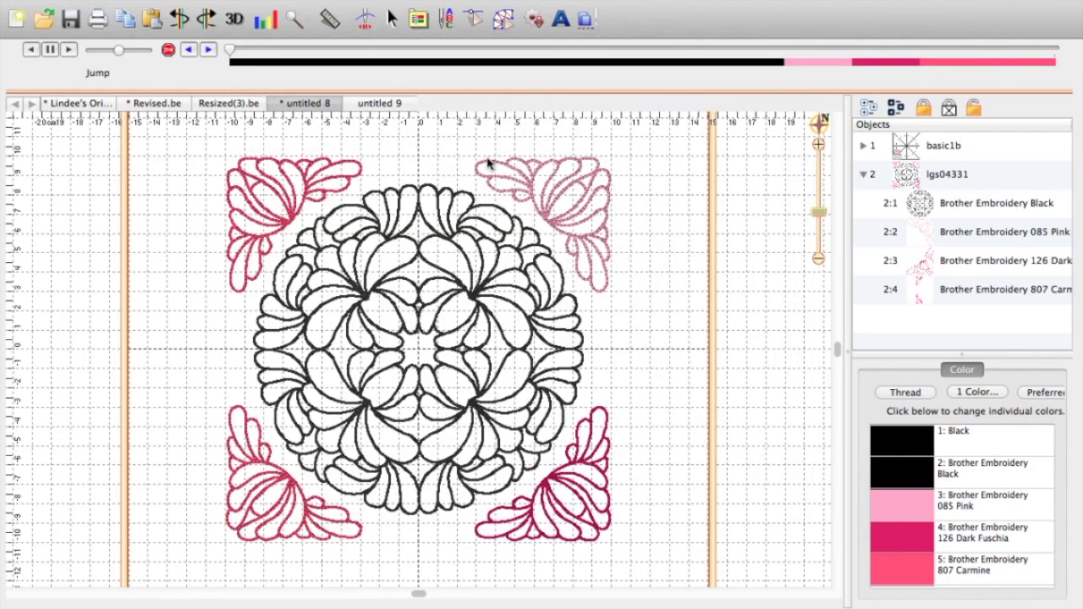
- Insert a color stop in Brother Embroidery 085 Pink at stitch 9269, after the lower-left corner motif
{"action": "left_click_drag", "start_coordinate": [232, 51], "coordinate": [910, 77]}
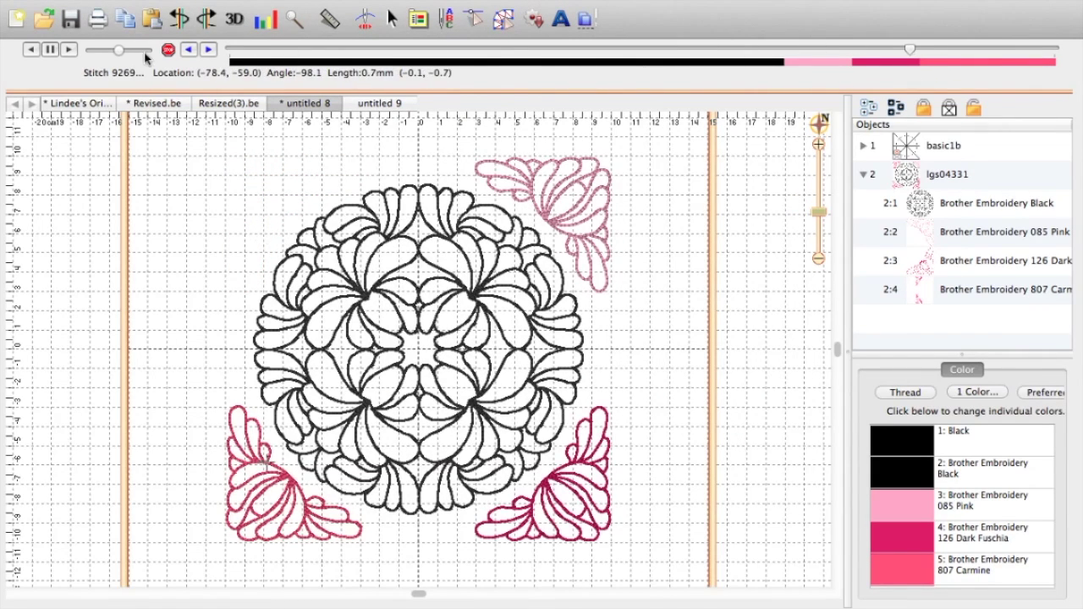
{"action": "left_click", "coordinate": [172, 52]}
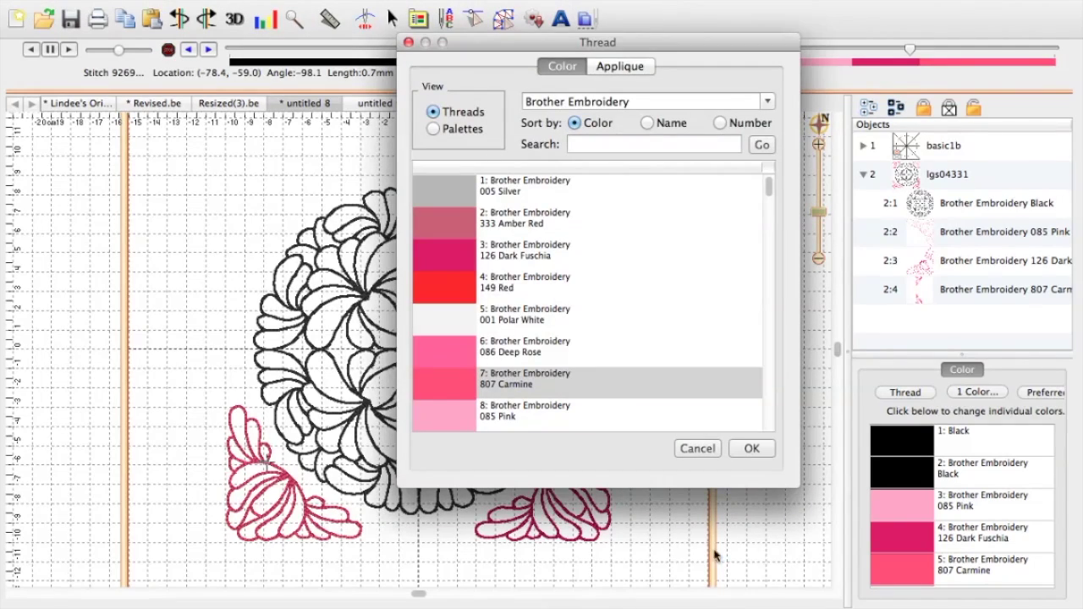
{"action": "left_click", "coordinate": [459, 427]}
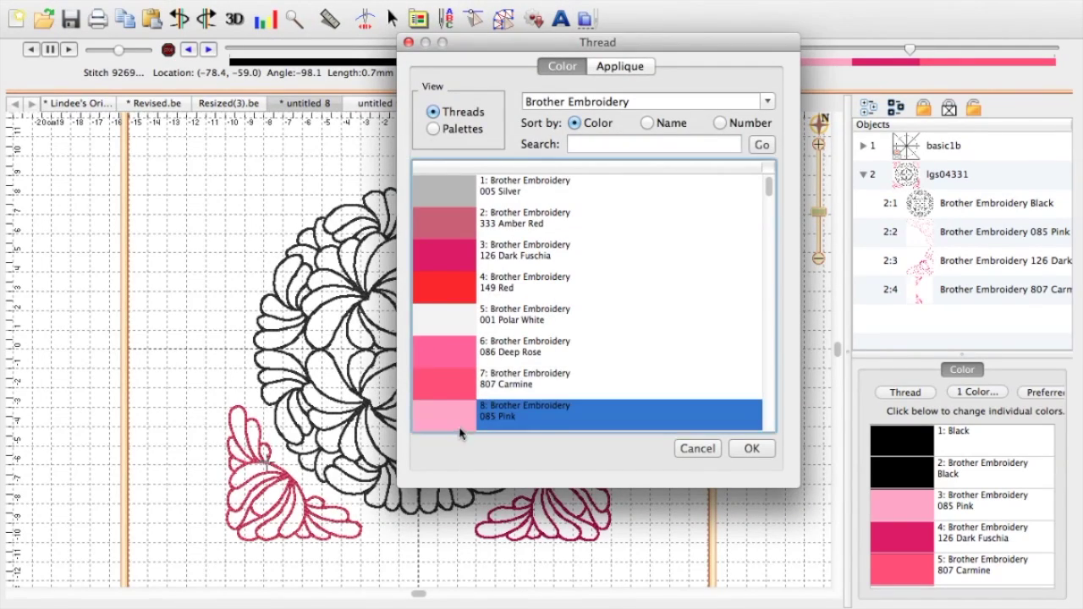
{"action": "left_click", "coordinate": [747, 451]}
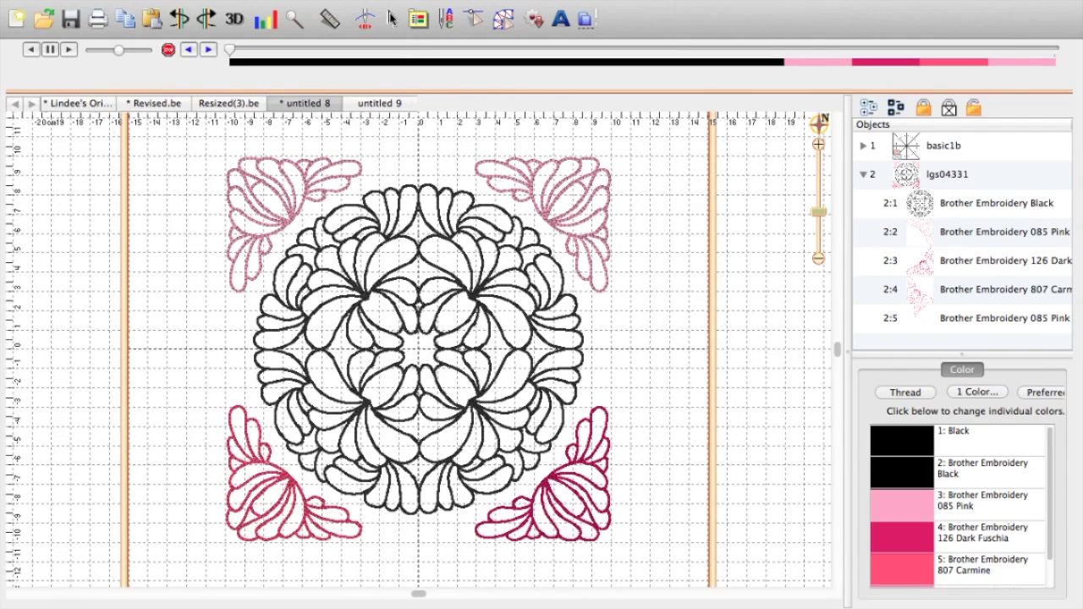
- Ungroup the lgs04331 design and select its upper-right corner motif on its own
{"action": "left_click", "coordinate": [392, 18]}
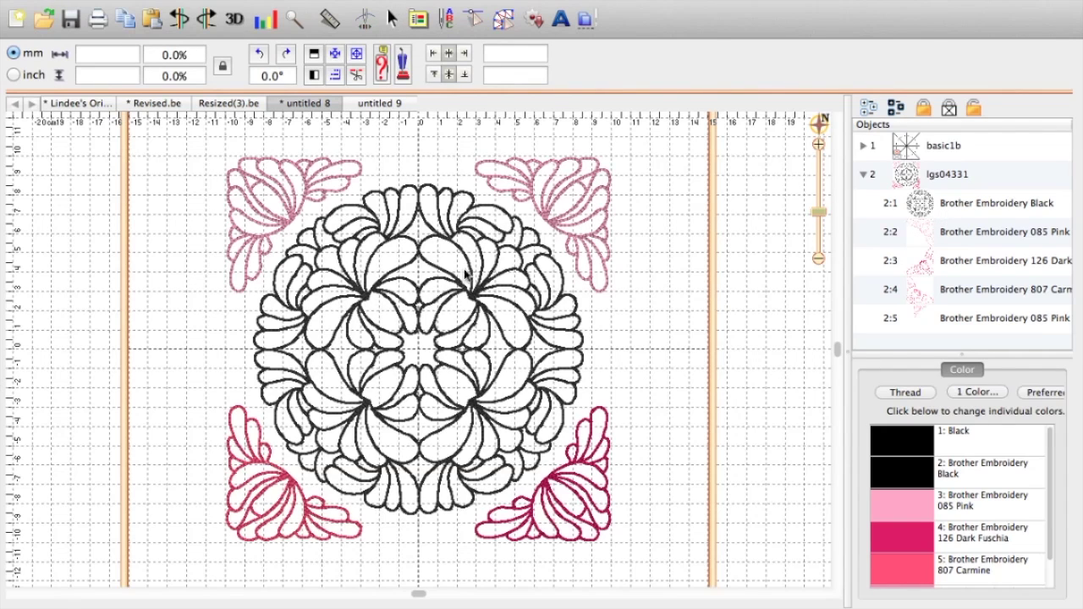
{"action": "left_click", "coordinate": [554, 232]}
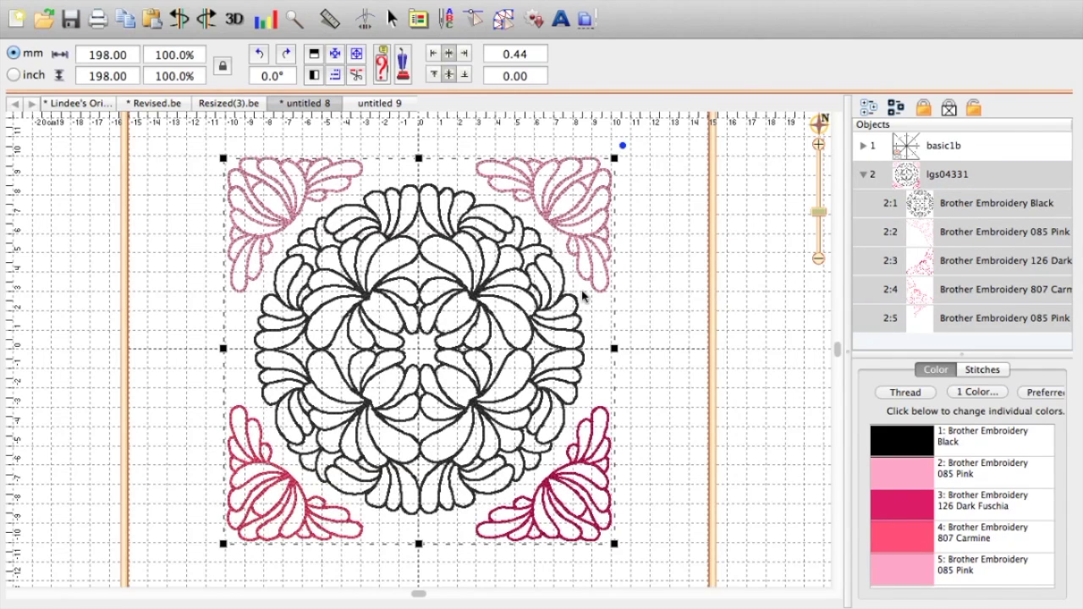
{"action": "left_click", "coordinate": [184, 0]}
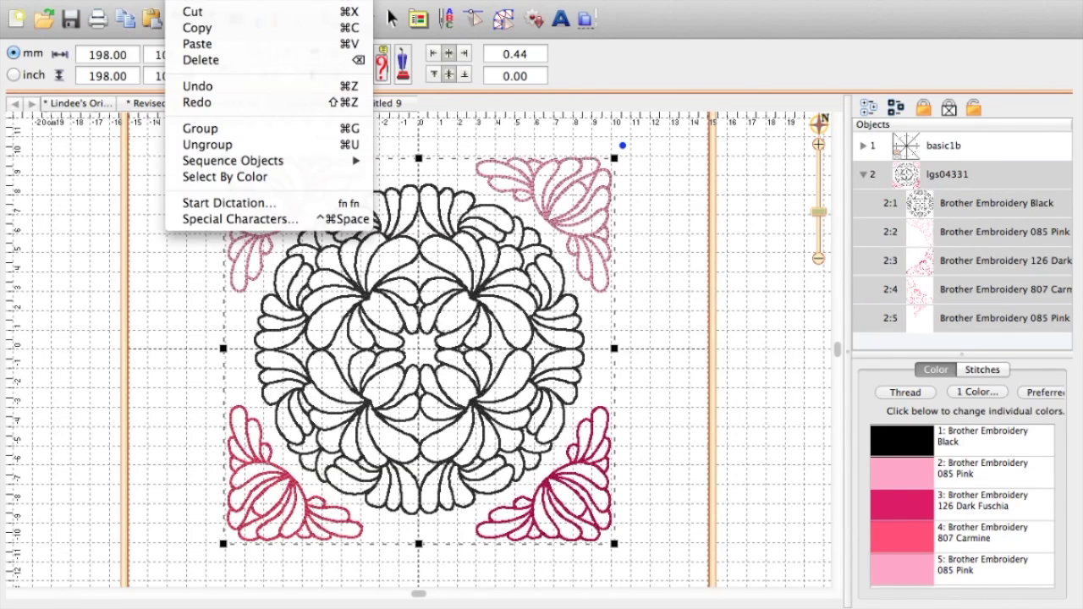
{"action": "left_click", "coordinate": [203, 145]}
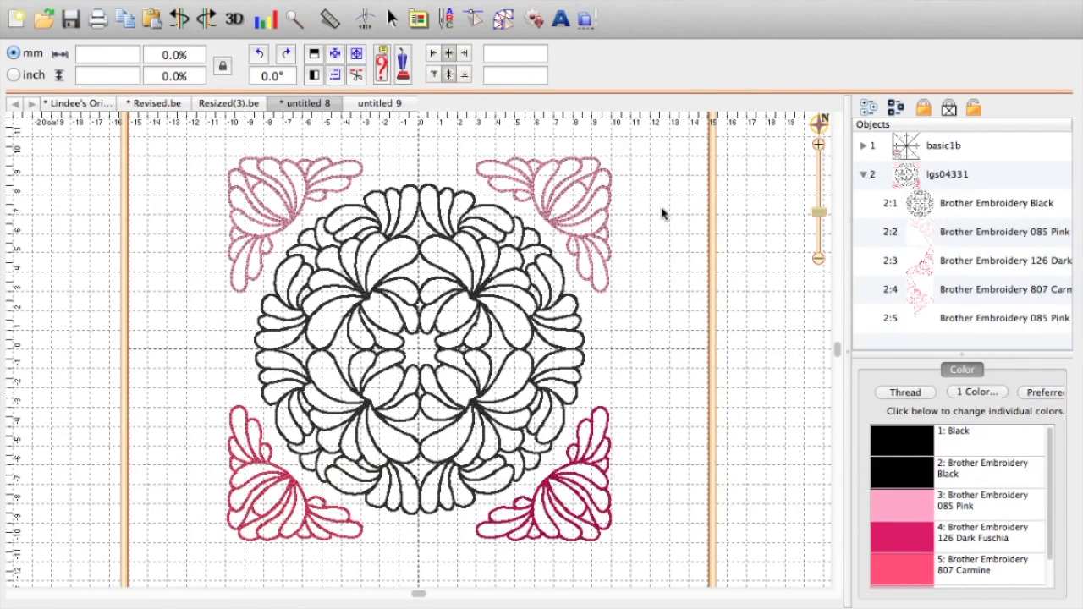
{"action": "left_click", "coordinate": [611, 193]}
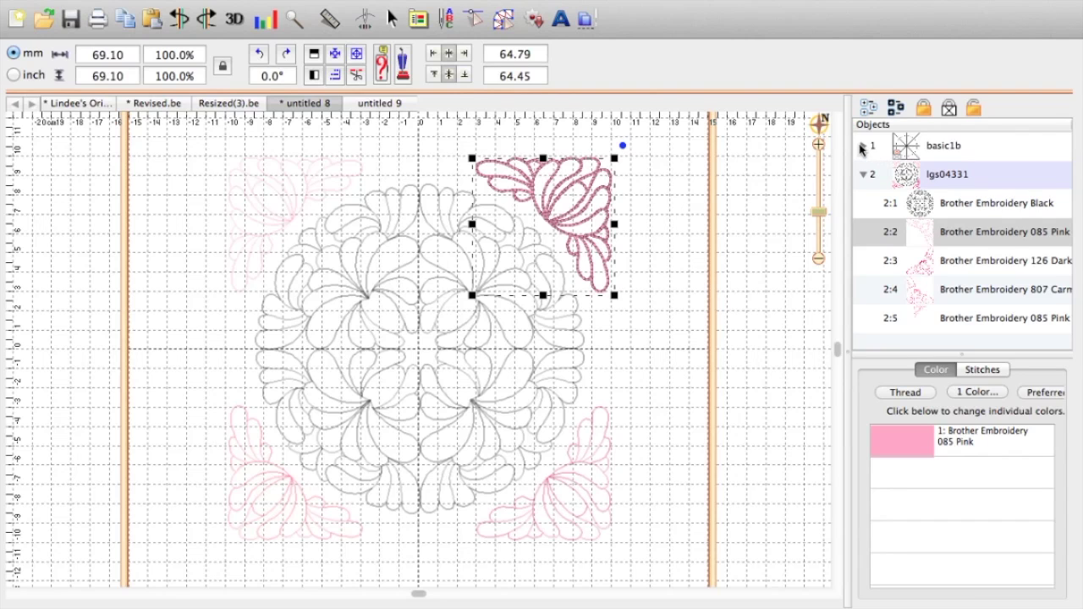
- Unhide the basic1b guide template behind the quilt design and check the upper-right corner motif against it
{"action": "left_click", "coordinate": [861, 147]}
{"action": "left_click", "coordinate": [908, 149]}
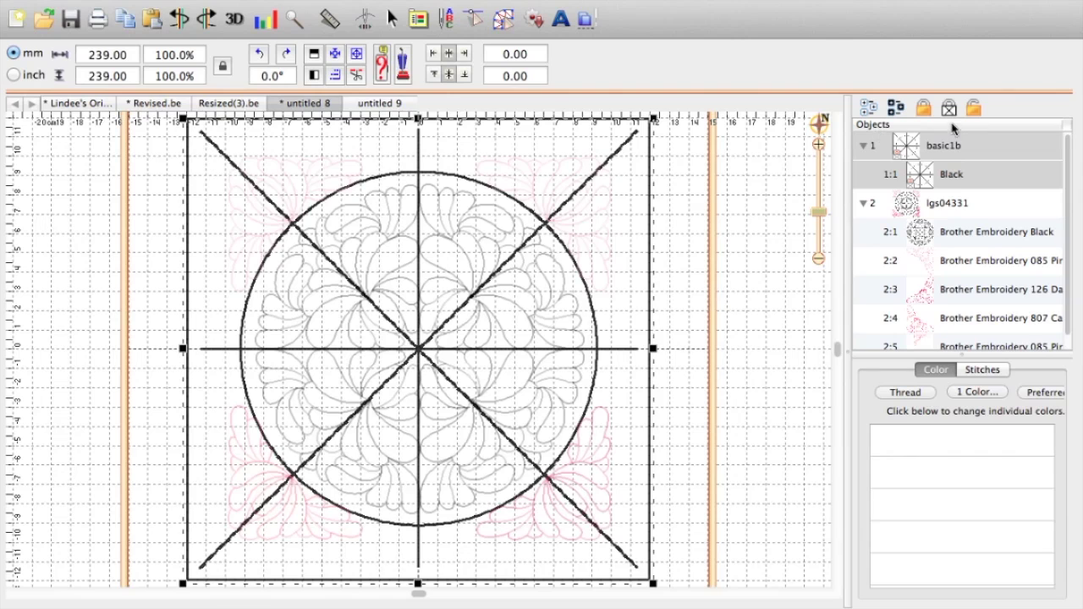
{"action": "left_click", "coordinate": [780, 197]}
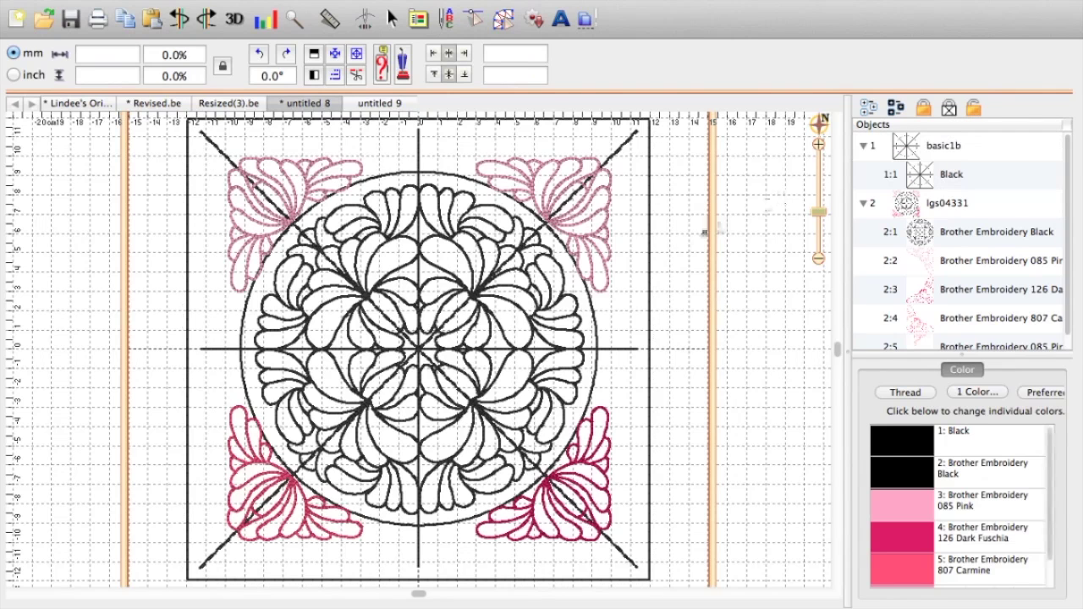
{"action": "left_click", "coordinate": [603, 222]}
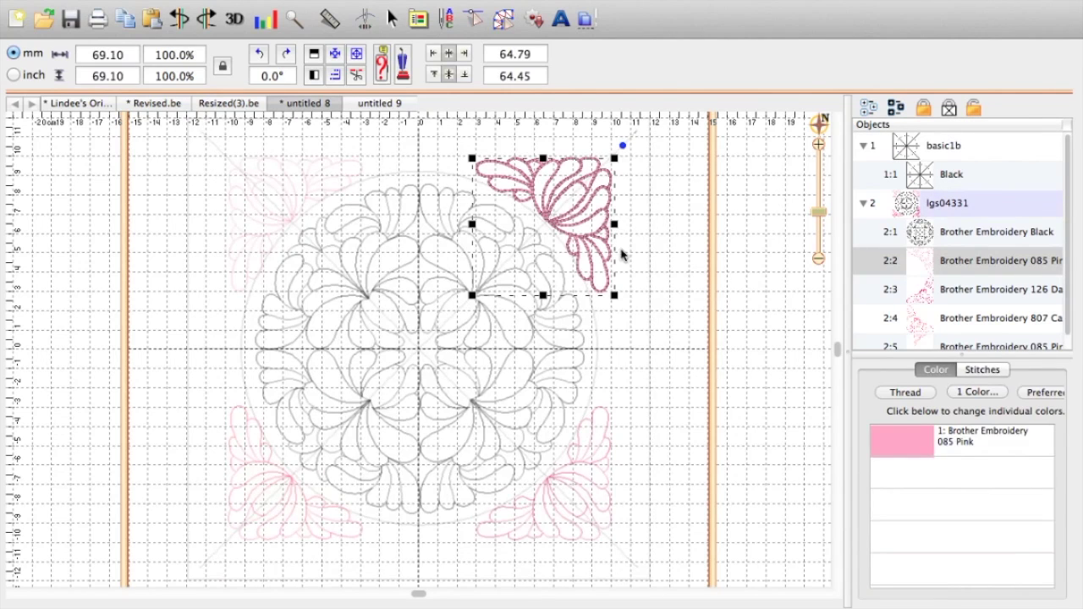
{"action": "left_click", "coordinate": [685, 146]}
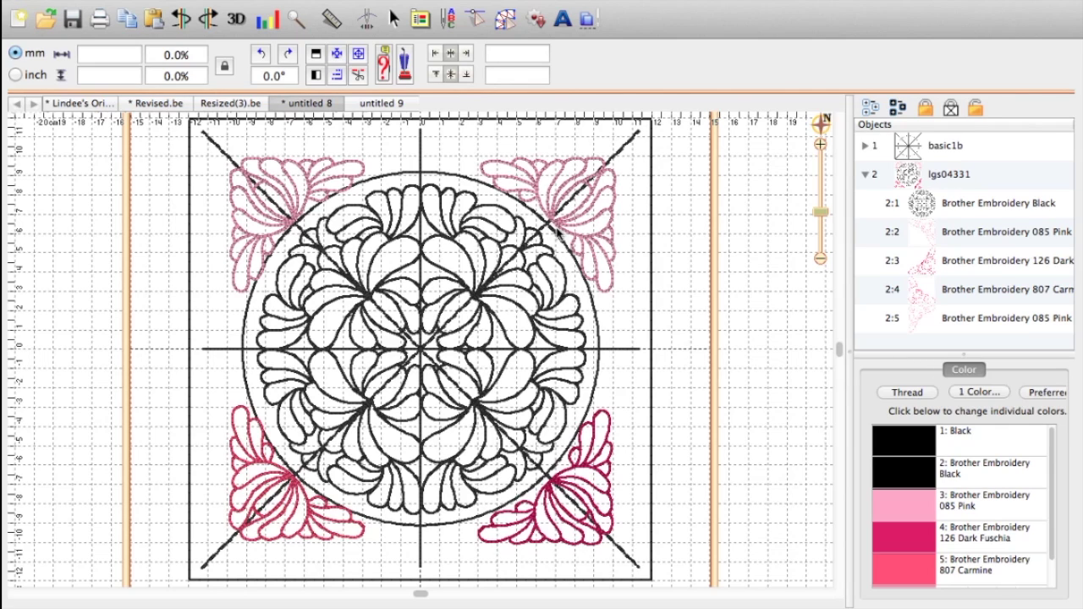
- Nudge the upper-right corner motif up and outward to position 71.23, 70.45 mm
{"action": "left_click", "coordinate": [597, 211]}
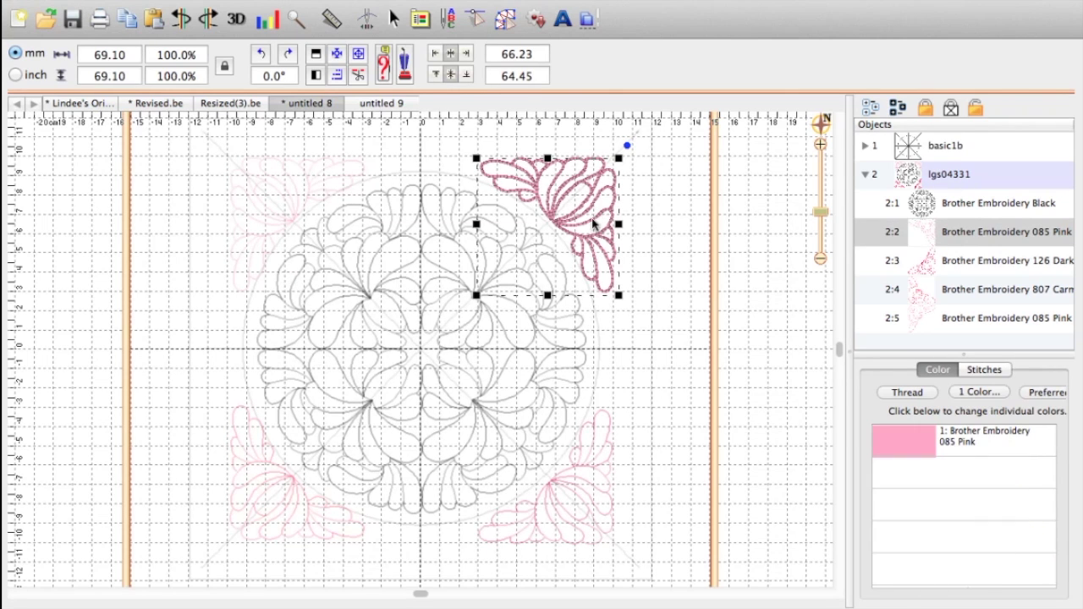
{"action": "key", "text": "Up"}
{"action": "key", "text": "Up"}
{"action": "key", "text": "Up"}
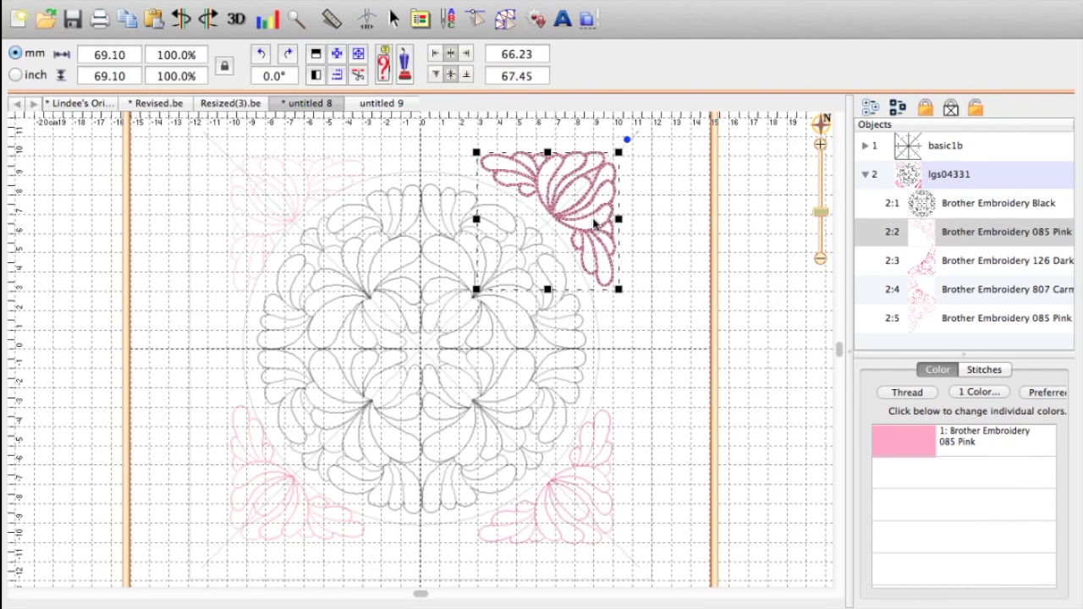
{"action": "key", "text": "Up"}
{"action": "key", "text": "Up"}
{"action": "key", "text": "Up"}
{"action": "key", "text": "Right"}
{"action": "key", "text": "Right"}
{"action": "key", "text": "Right"}
{"action": "key", "text": "Right"}
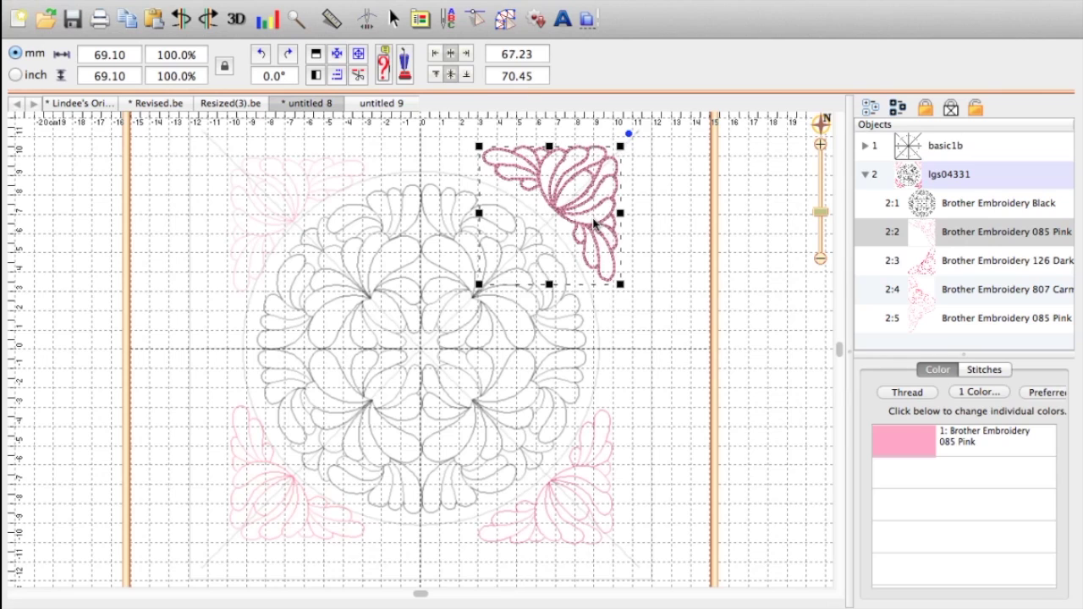
{"action": "key", "text": "Right"}
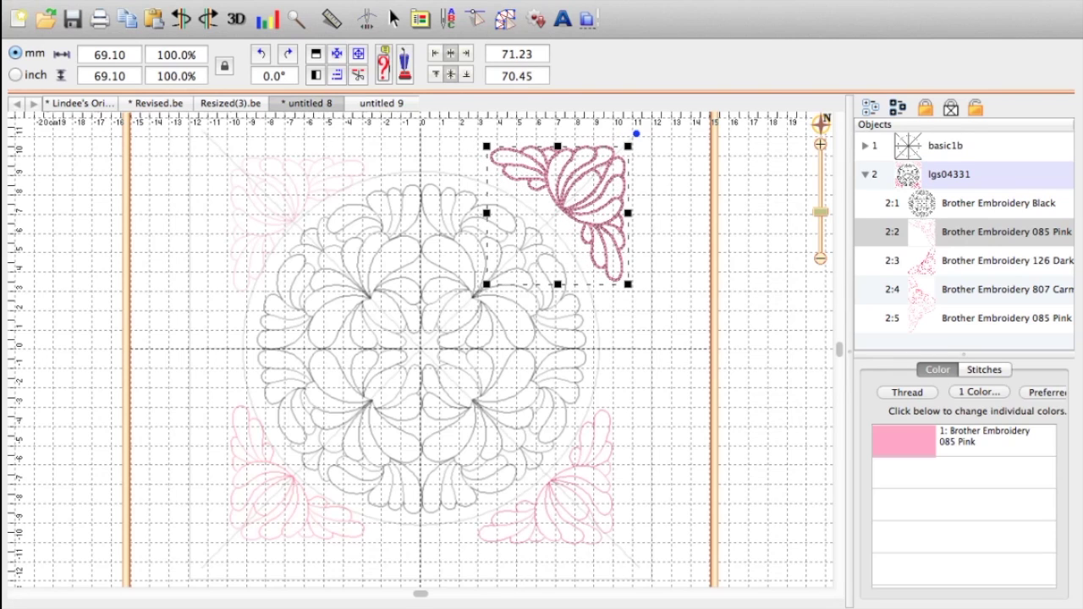
- Nudge the lower-right corner motif 5 mm down and 5 mm right to position 69.89, -71.45 mm
{"action": "left_click", "coordinate": [549, 506]}
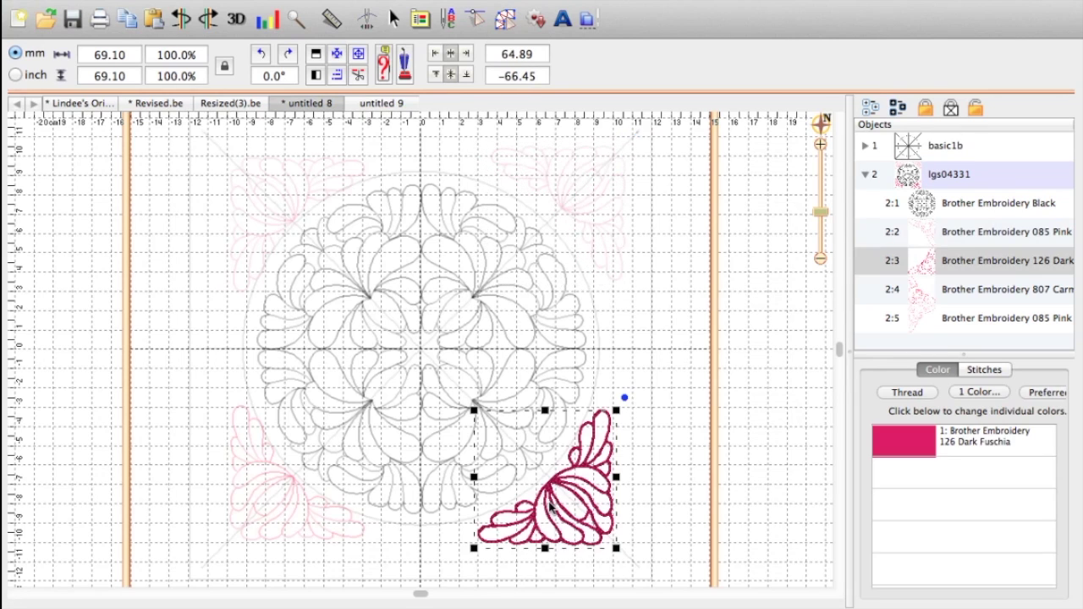
{"action": "key", "text": "Down"}
{"action": "key", "text": "Down"}
{"action": "key", "text": "Down"}
{"action": "key", "text": "Down"}
{"action": "key", "text": "Down"}
{"action": "key", "text": "Right"}
{"action": "key", "text": "Right"}
{"action": "key", "text": "Right"}
{"action": "key", "text": "Right"}
{"action": "key", "text": "Right"}
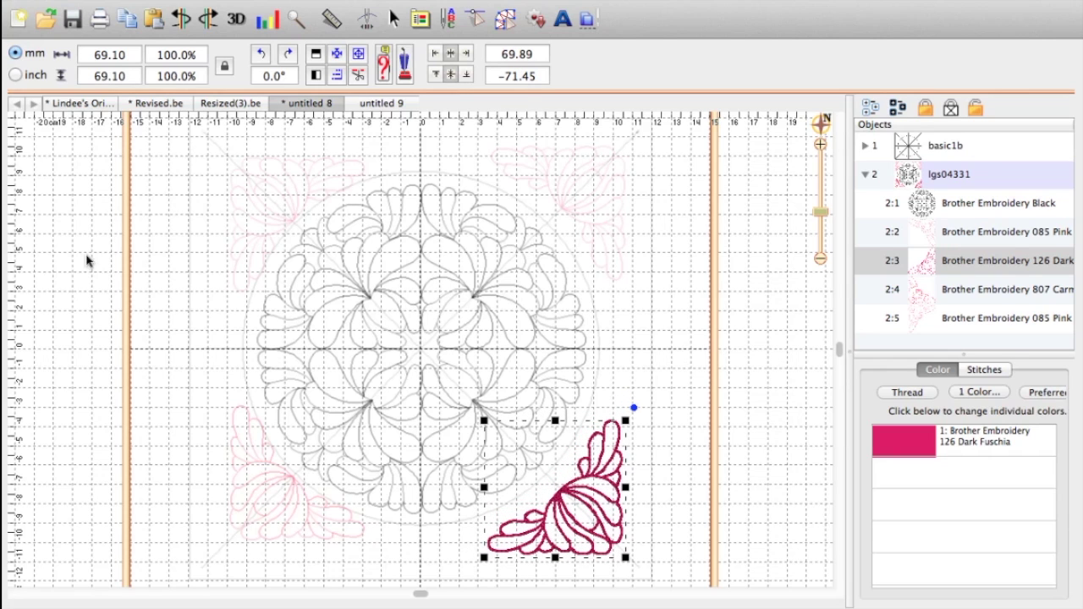
- Nudge the lower-left corner motif down and left, away from the medallion, to position -69.01, -69.15 mm
{"action": "left_click", "coordinate": [269, 498]}
{"action": "key", "text": "Down"}
{"action": "key", "text": "Down"}
{"action": "key", "text": "Down"}
{"action": "key", "text": "Down"}
{"action": "key", "text": "Down"}
{"action": "key", "text": "Left"}
{"action": "key", "text": "Left"}
{"action": "key", "text": "Left"}
{"action": "key", "text": "Left"}
{"action": "key", "text": "Left"}
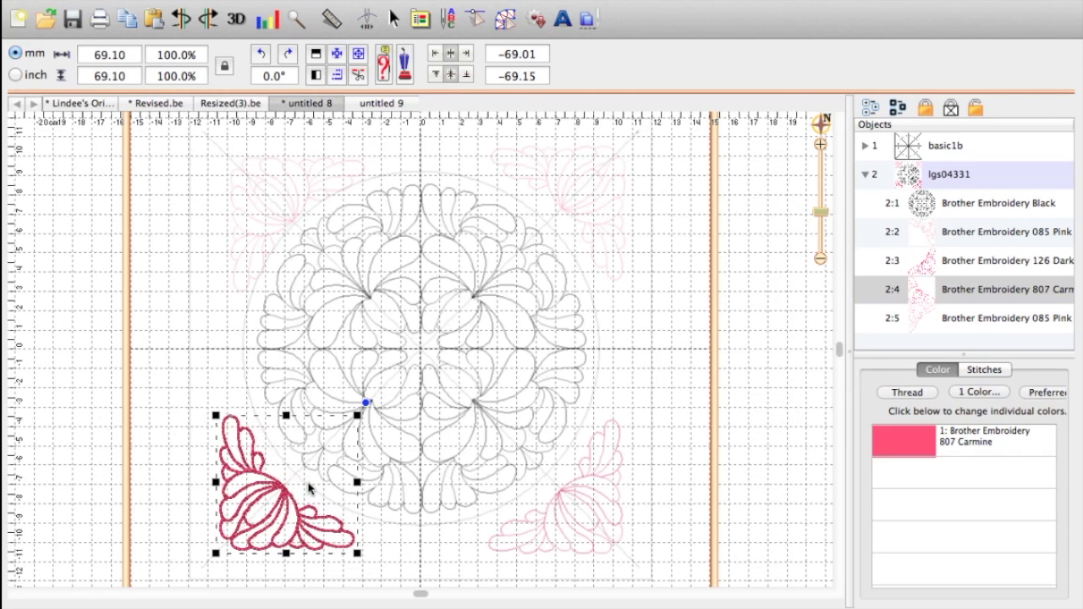
- Nudge the upper-left corner motif 4 mm up and 5 mm left to position -68.76, 68.45 mm
{"action": "left_click", "coordinate": [271, 186]}
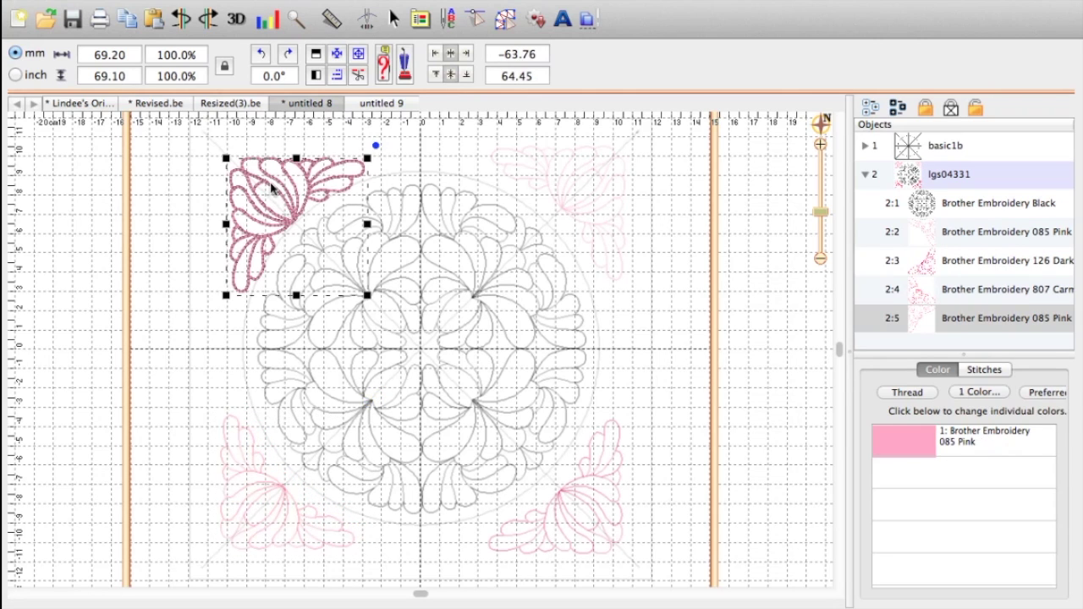
{"action": "key", "text": "Up"}
{"action": "key", "text": "Up"}
{"action": "key", "text": "Up"}
{"action": "key", "text": "Up"}
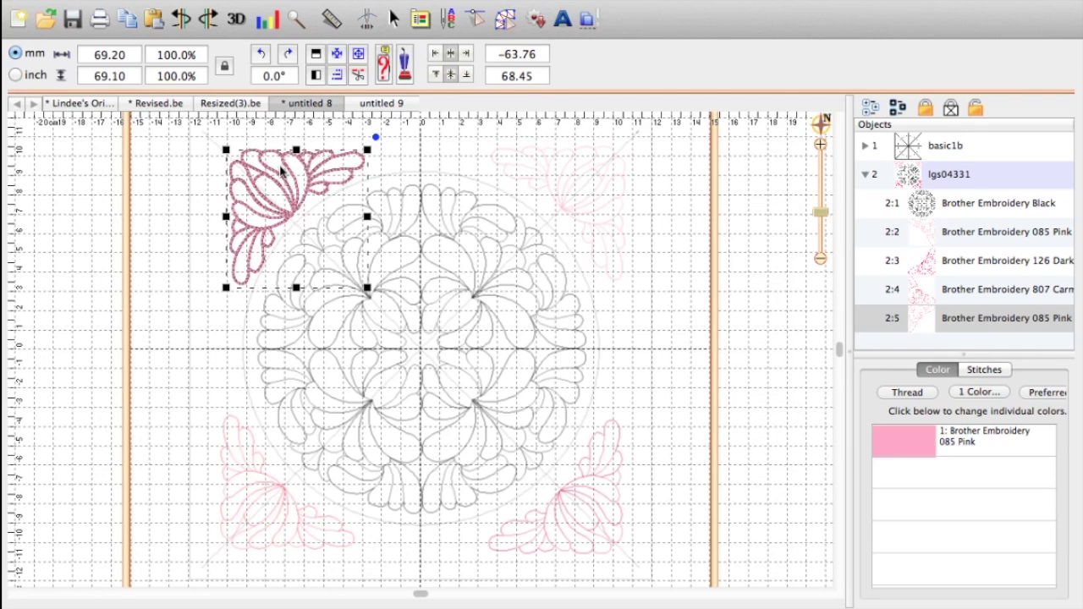
{"action": "key", "text": "Left"}
{"action": "key", "text": "Left"}
{"action": "key", "text": "Left"}
{"action": "key", "text": "Left"}
{"action": "key", "text": "Left"}
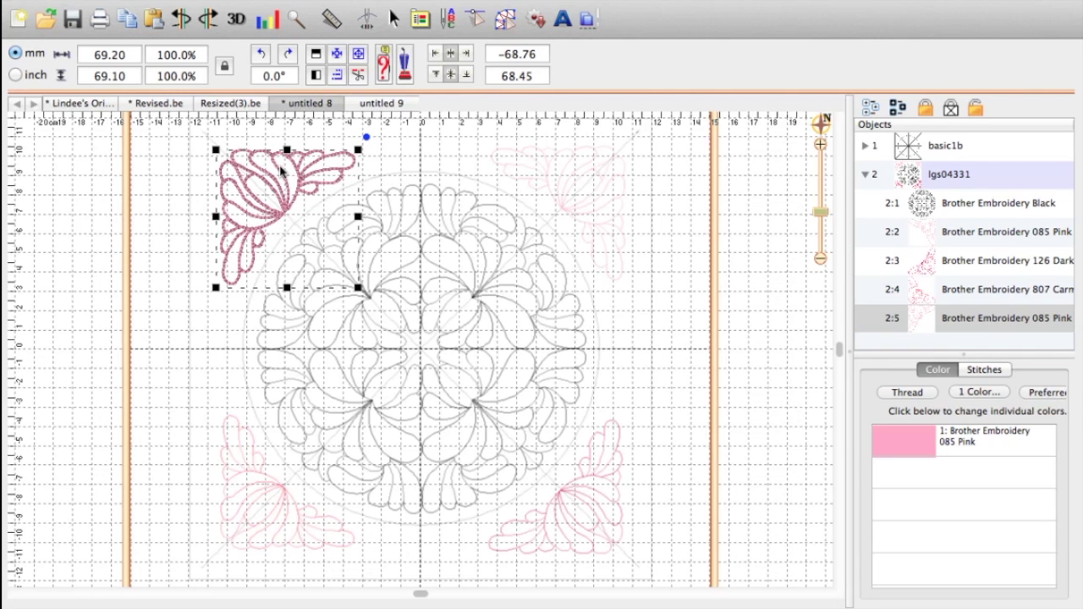
{"action": "left_click", "coordinate": [470, 143]}
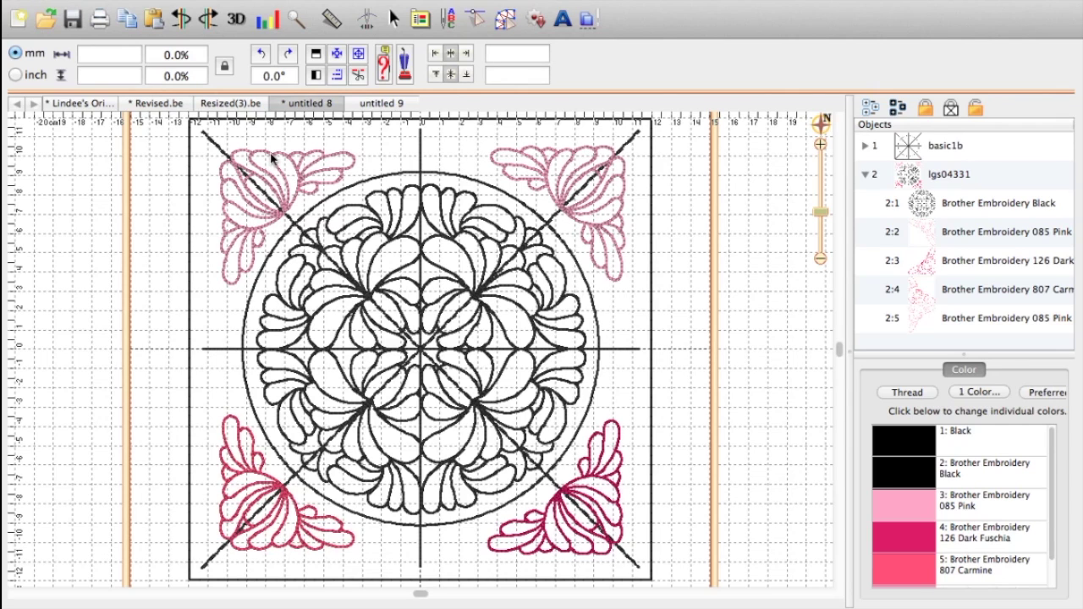
- Fine-tune the upper-left corner motif's position to -68.89, 69.45 mm
{"action": "left_click", "coordinate": [420, 125]}
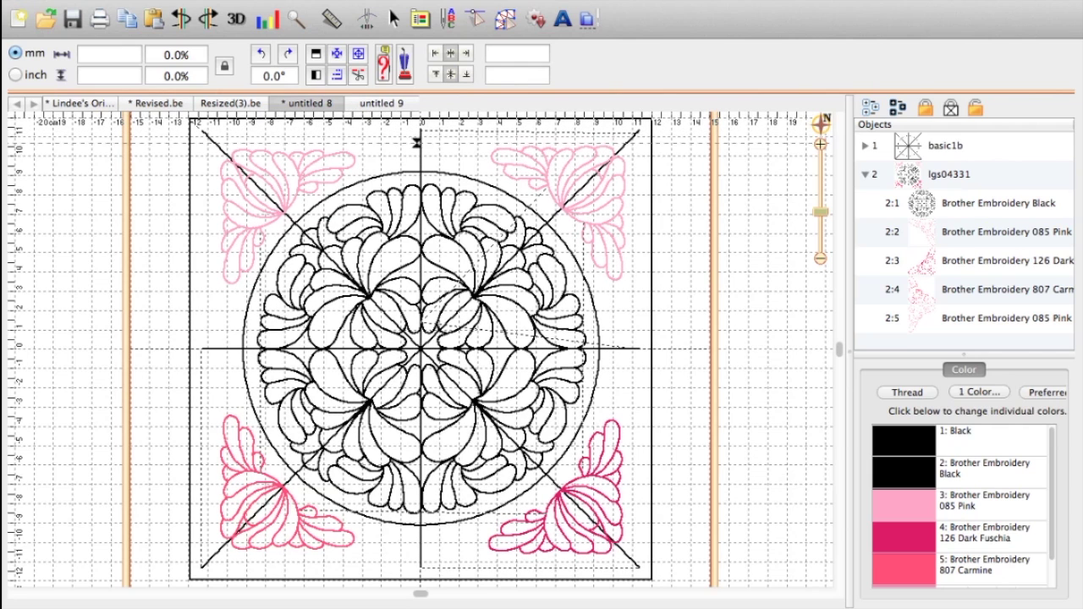
{"action": "left_click", "coordinate": [335, 175]}
{"action": "key", "text": "Left"}
{"action": "key", "text": "Up"}
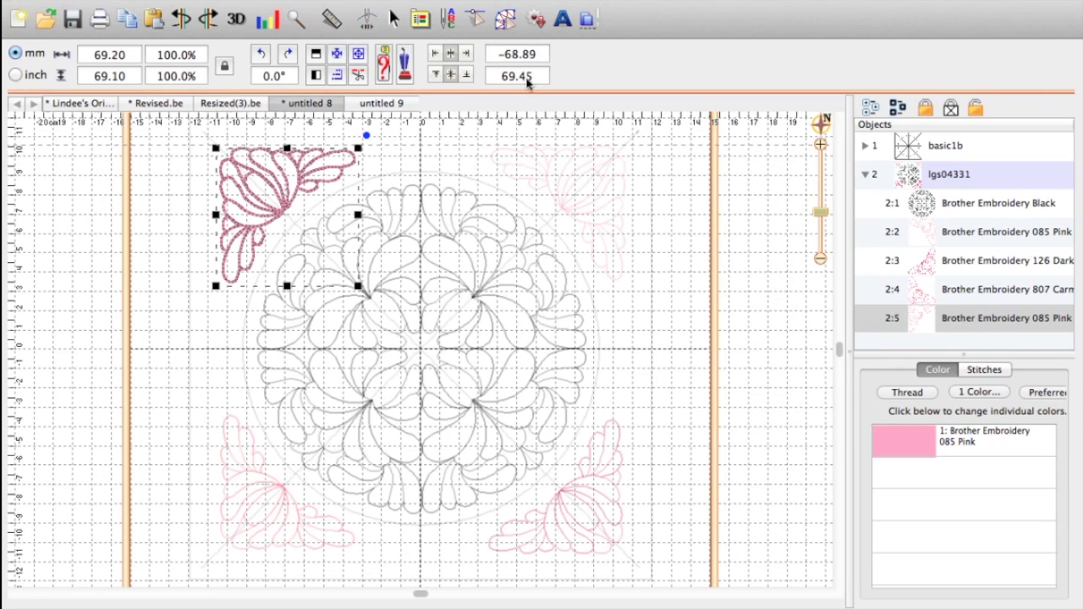
{"action": "left_click", "coordinate": [758, 183]}
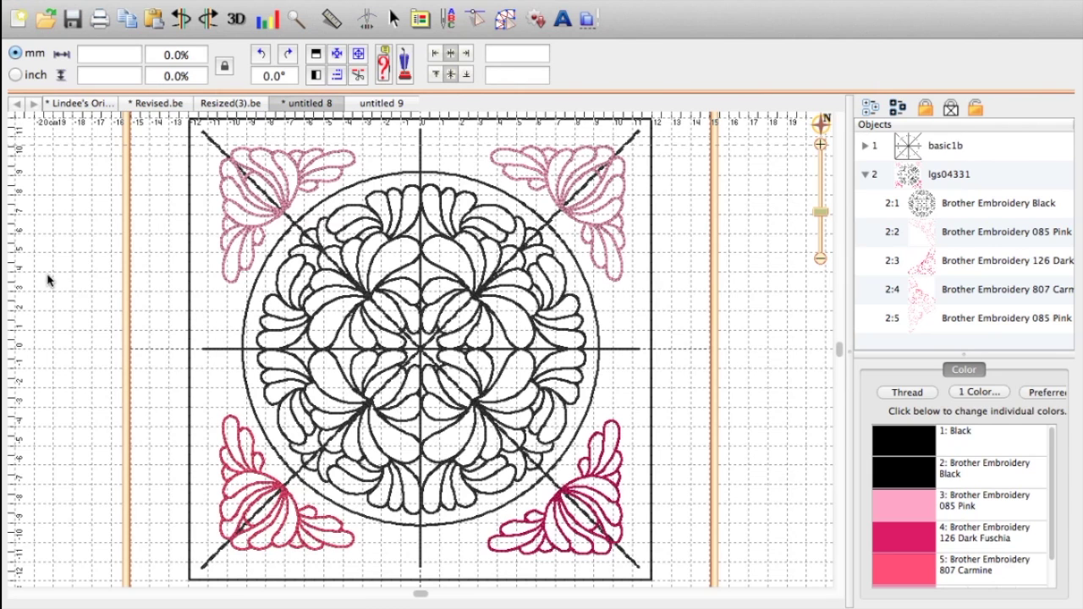
- Recolor the entire lgs04331 design to the single thread color Brother Embroidery 085 Pink
{"action": "mouse_move", "coordinate": [10, 275]}
{"action": "left_mouse_down"}
{"action": "mouse_move", "coordinate": [217, 311]}
{"action": "mouse_move", "coordinate": [5, 447]}
{"action": "left_mouse_up"}
{"action": "left_click", "coordinate": [1008, 235]}
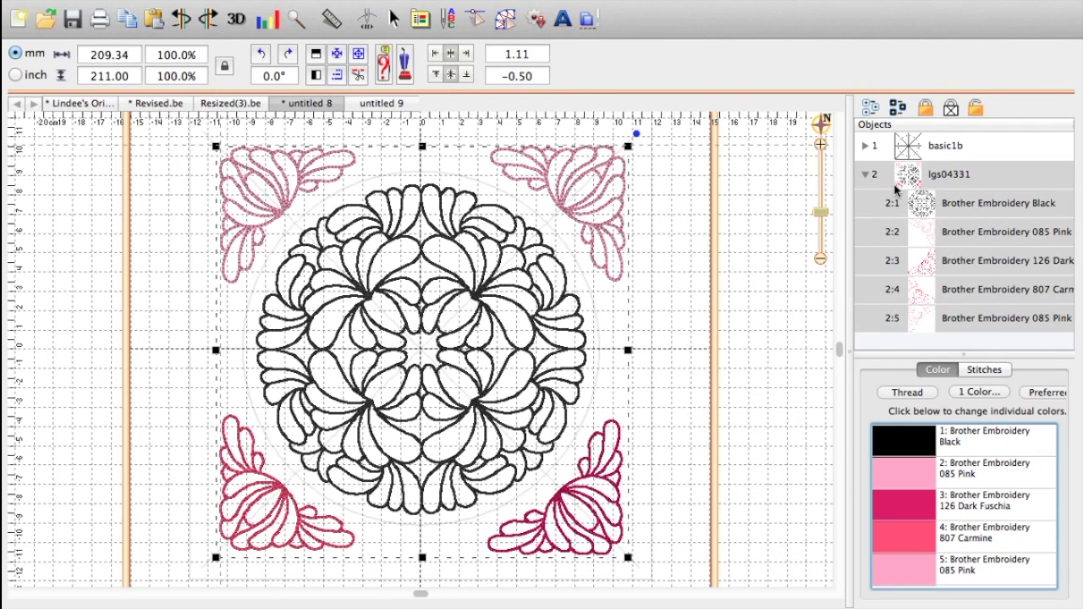
{"action": "left_click", "coordinate": [987, 394]}
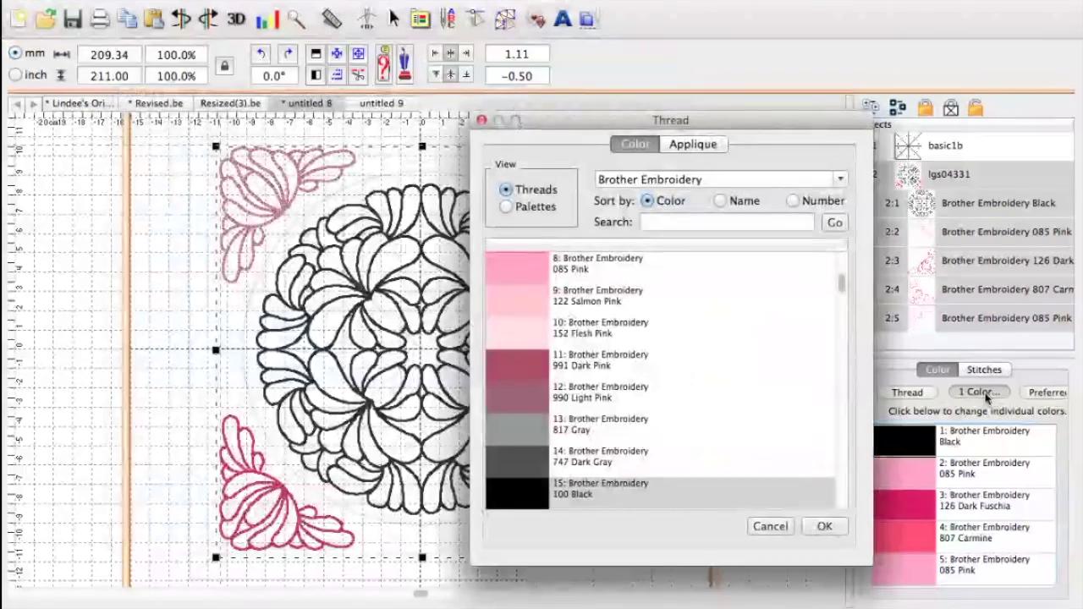
{"action": "left_click", "coordinate": [519, 274]}
{"action": "left_click", "coordinate": [826, 532]}
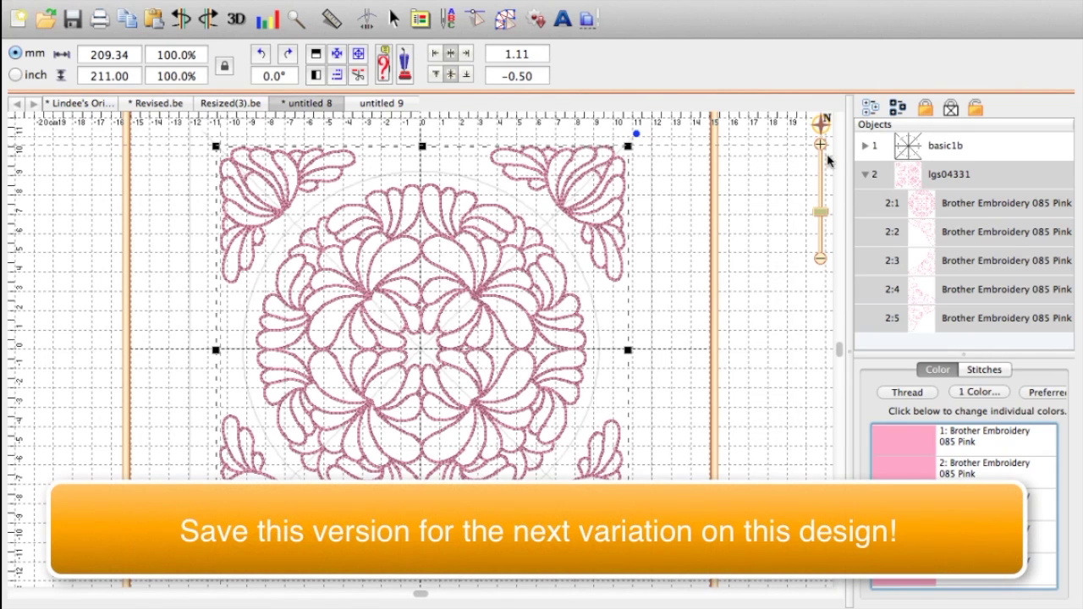
{"action": "left_click", "coordinate": [808, 181]}
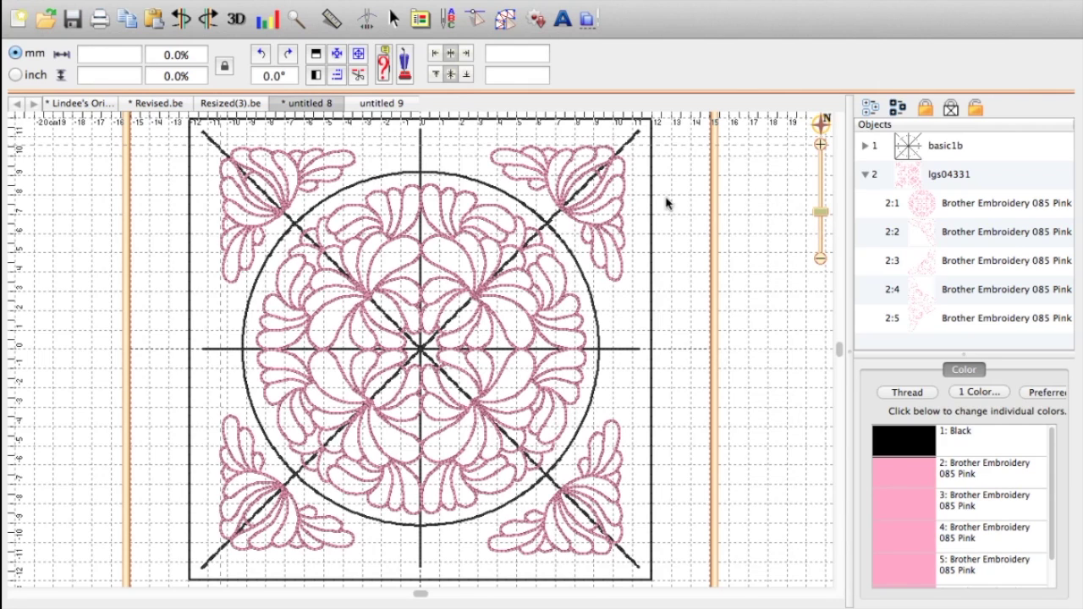
- Copy the upper-right corner motif and paste it into a new design file
{"action": "left_click", "coordinate": [624, 206]}
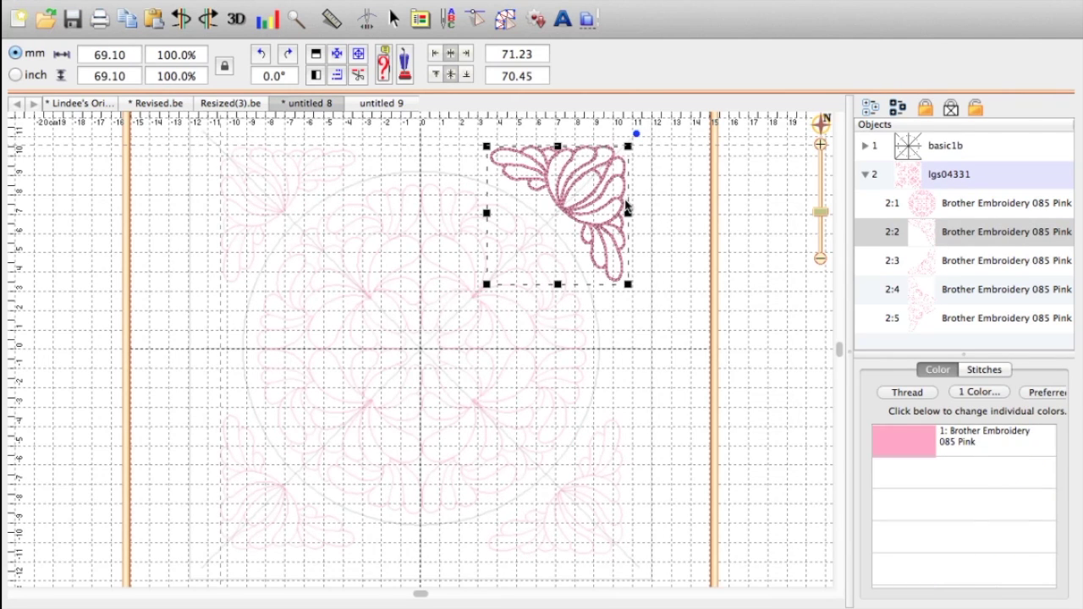
{"action": "key", "text": "ctrl+c"}
{"action": "key", "text": "ctrl+n"}
{"action": "key", "text": "ctrl+v"}
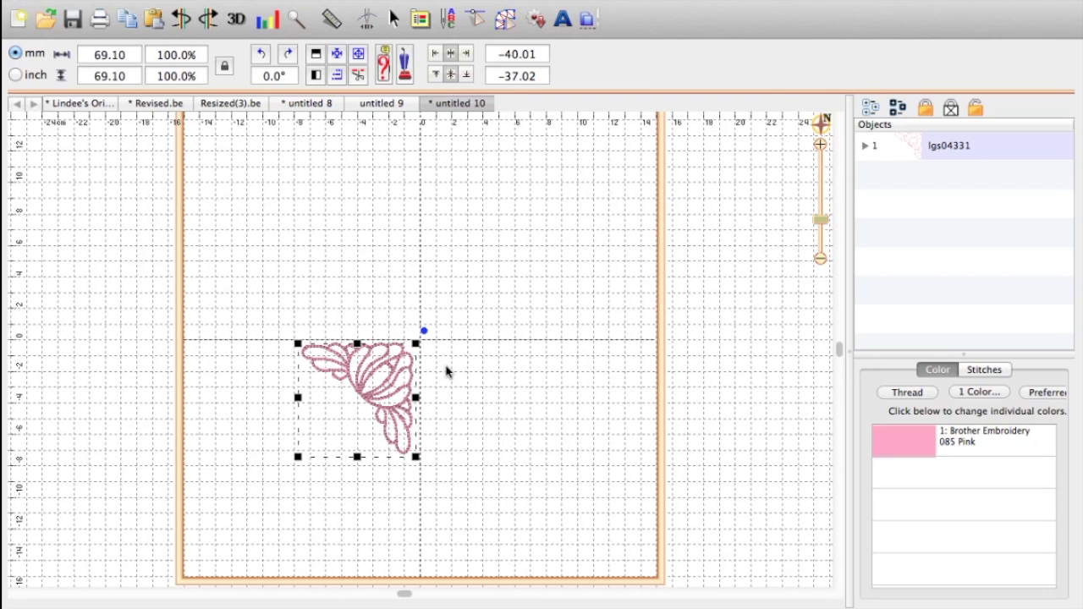
- Mirror a copy of the pasted corner motif horizontally and place it just right of the original, across the vertical center line
{"action": "left_click", "coordinate": [315, 75]}
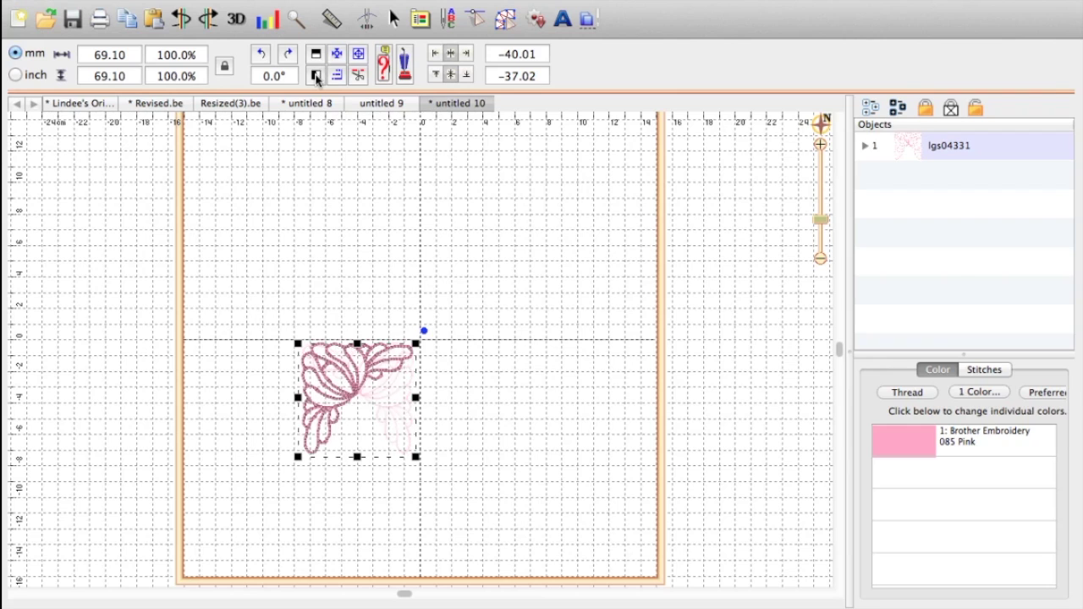
{"action": "left_click_drag", "start_coordinate": [321, 389], "coordinate": [441, 381]}
{"action": "left_click", "coordinate": [578, 448]}
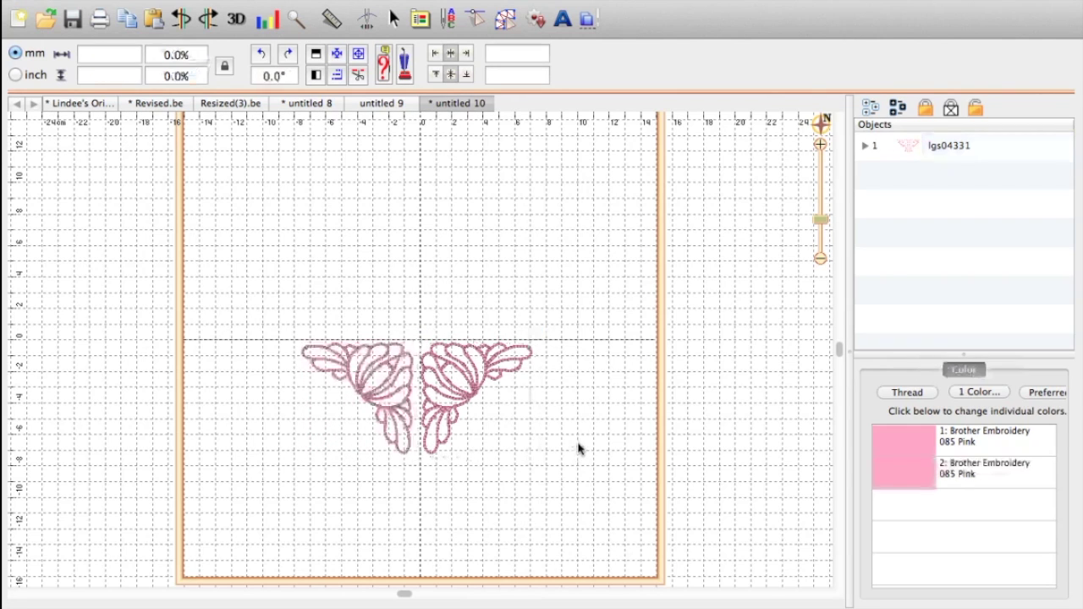
- Duplicate the pair of corner motifs, flip the copy vertically, and place it above the original pair at about -0.51, 37.13 mm
{"action": "left_click_drag", "start_coordinate": [186, 293], "coordinate": [590, 491]}
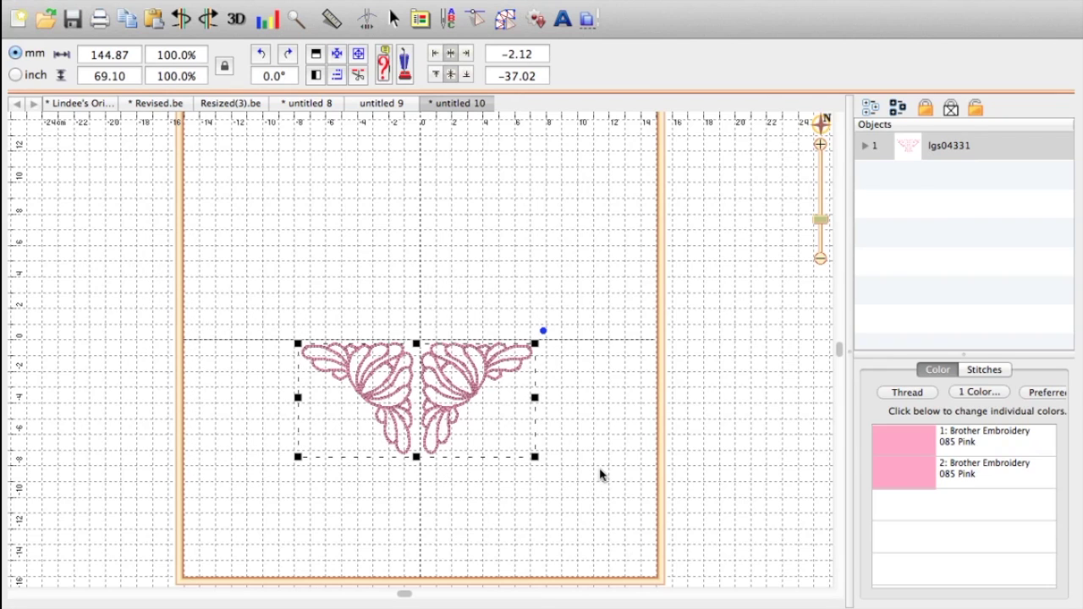
{"action": "key", "text": "super+d"}
{"action": "left_click", "coordinate": [316, 53]}
{"action": "left_click_drag", "start_coordinate": [437, 360], "coordinate": [454, 300]}
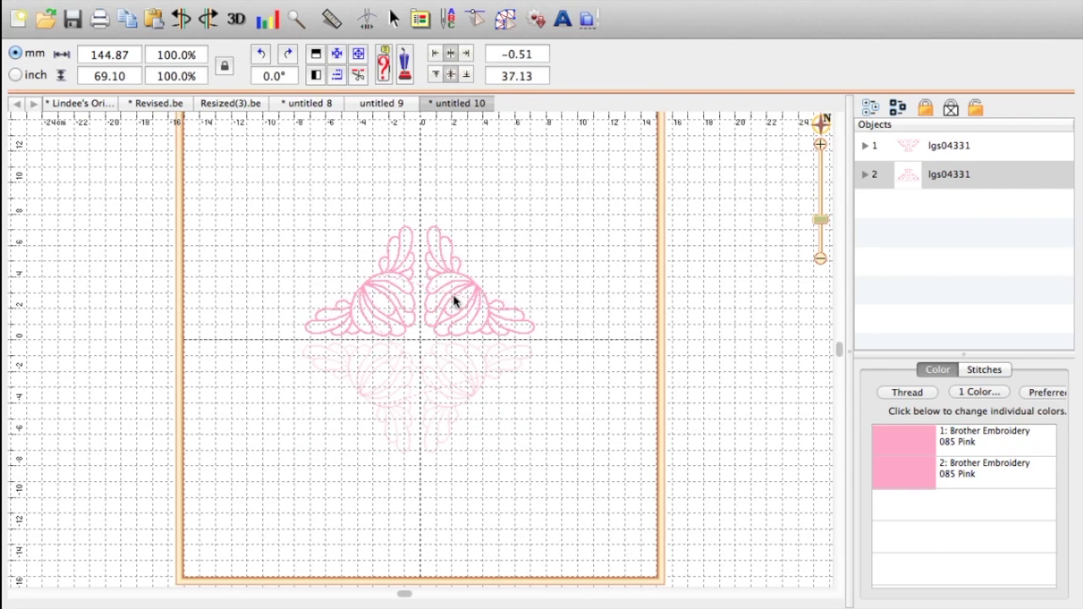
{"action": "left_click", "coordinate": [594, 498]}
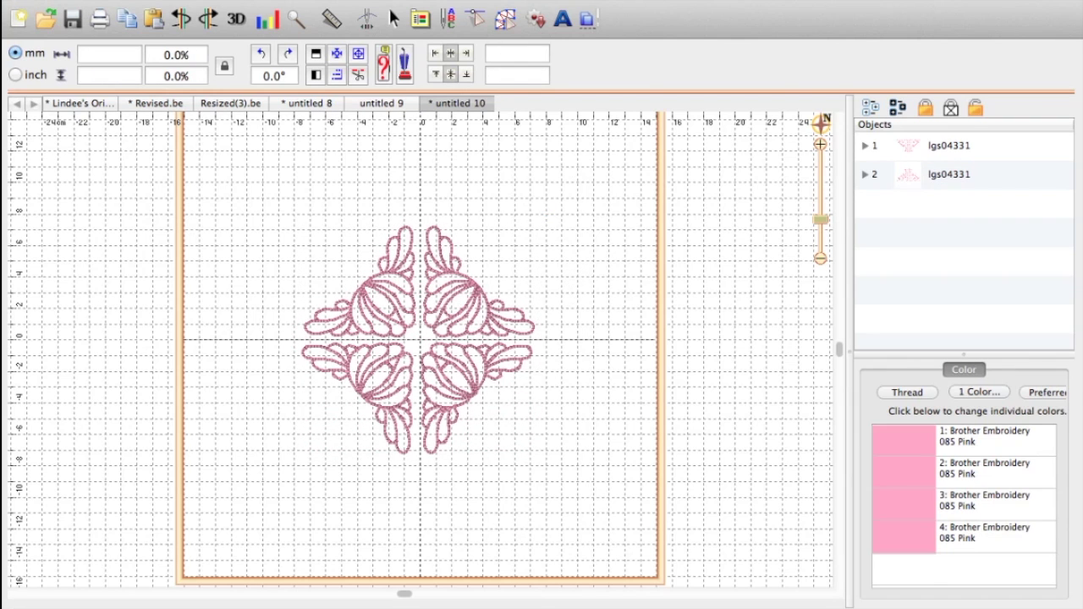